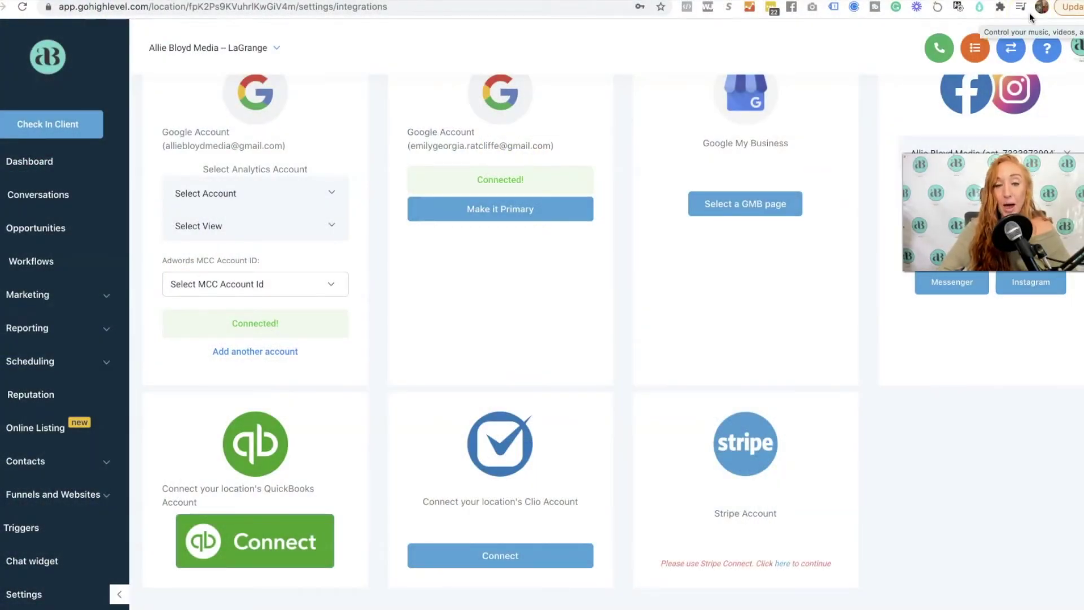
# - Open the account switcher and close it without changing accounts
pyautogui.scroll(3, 609, 66)
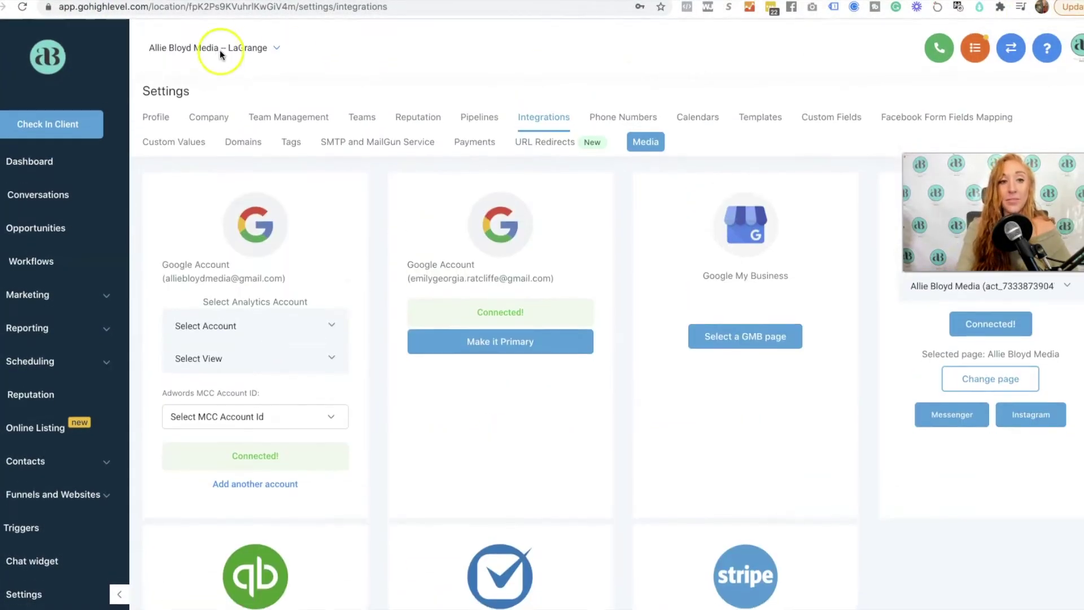
pyautogui.click(213, 53)
pyautogui.click(220, 48)
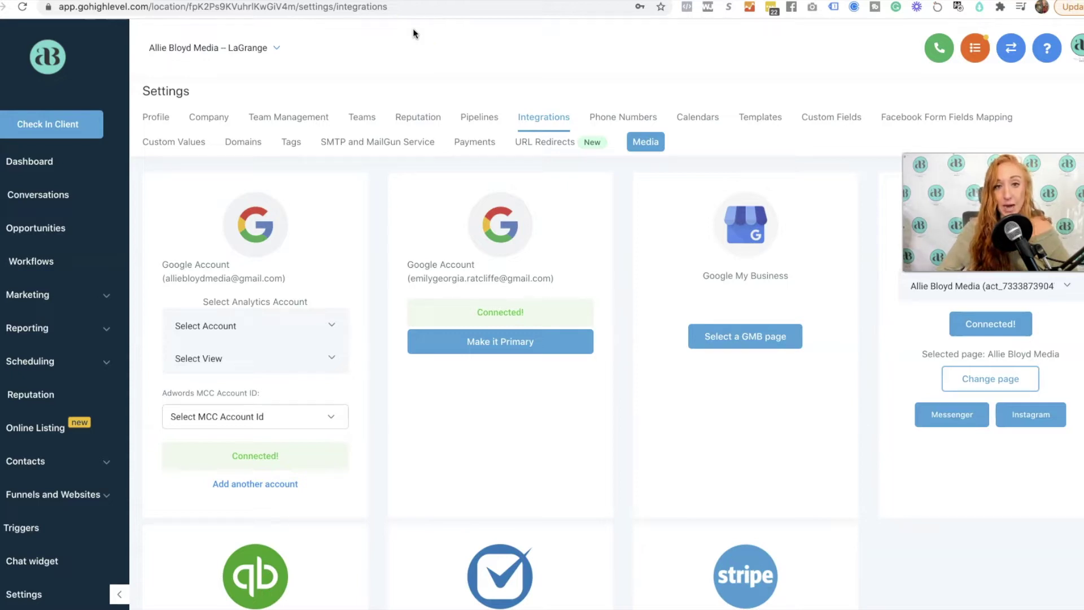
# - From agency view, check the Stripe integration under Settings > Payments, then switch back into the LaGrange location
pyautogui.click(1011, 51)
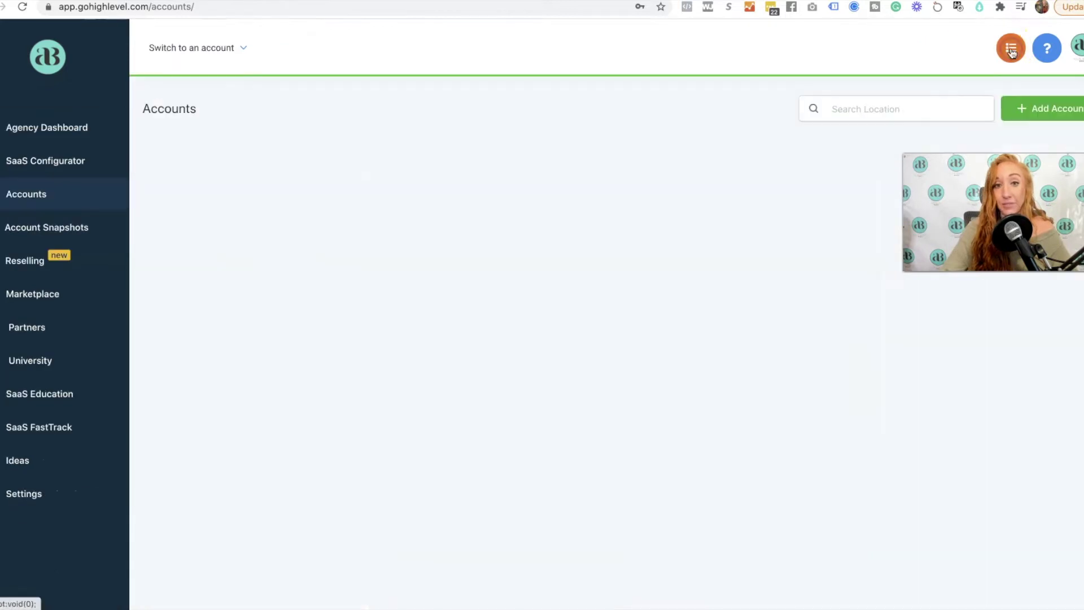
pyautogui.click(20, 500)
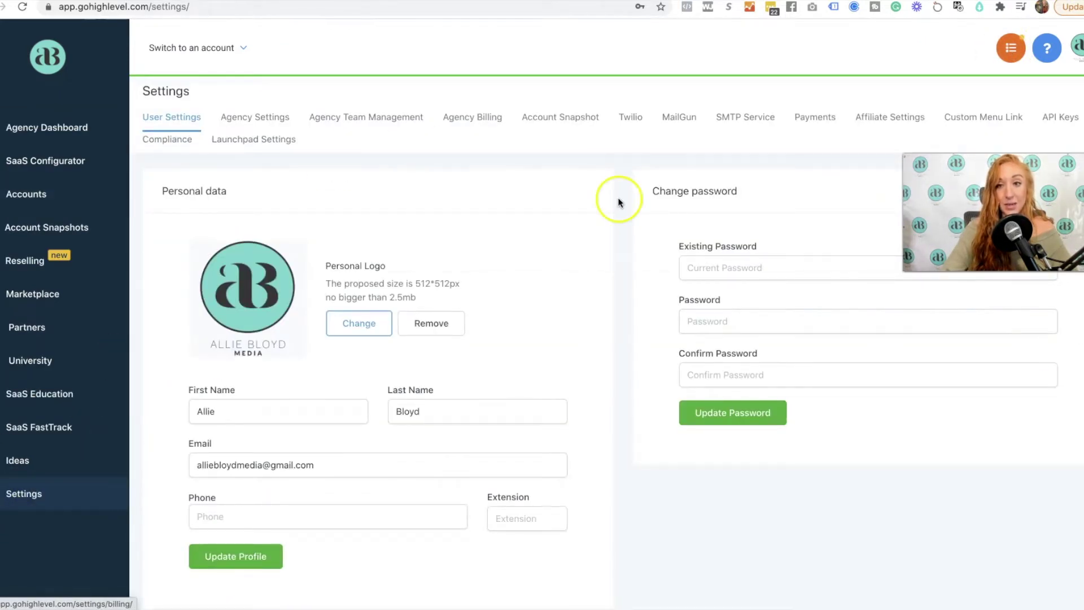
pyautogui.click(813, 115)
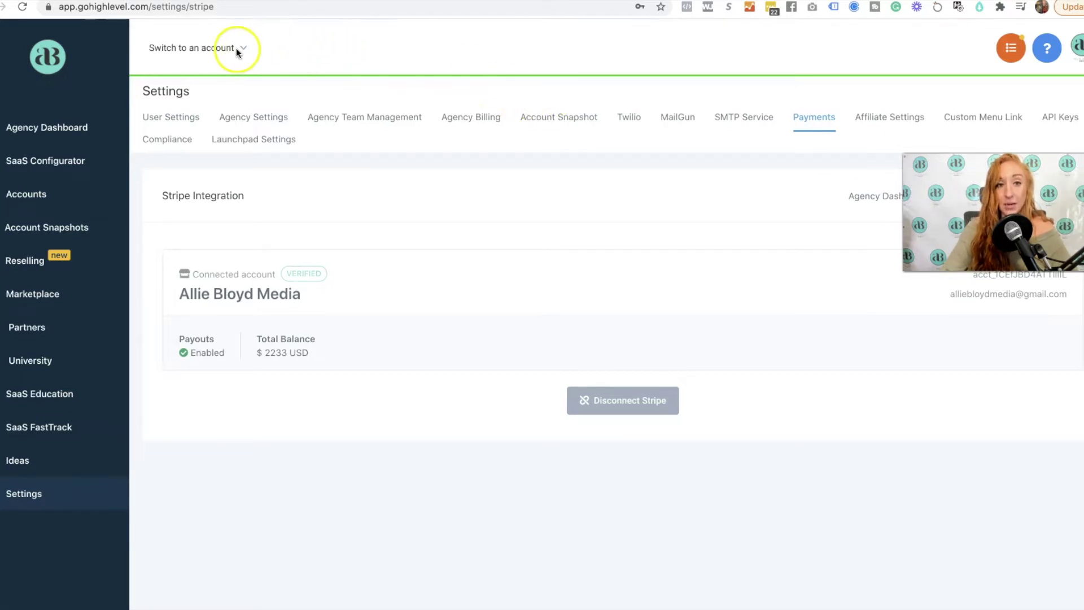
pyautogui.click(218, 47)
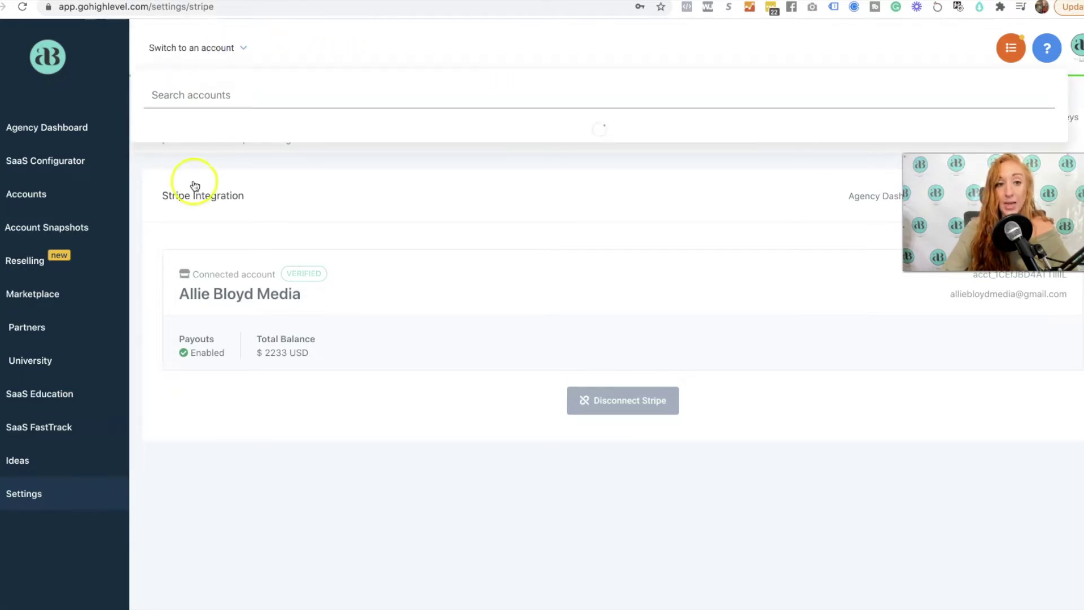
pyautogui.click(185, 270)
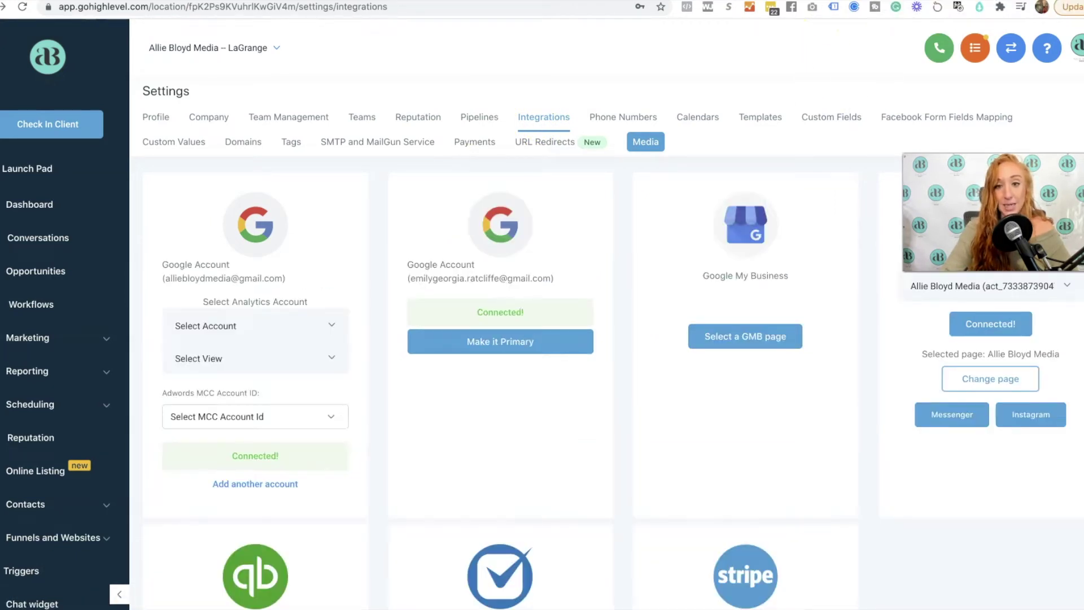
pyautogui.scroll(-3, 828, 296)
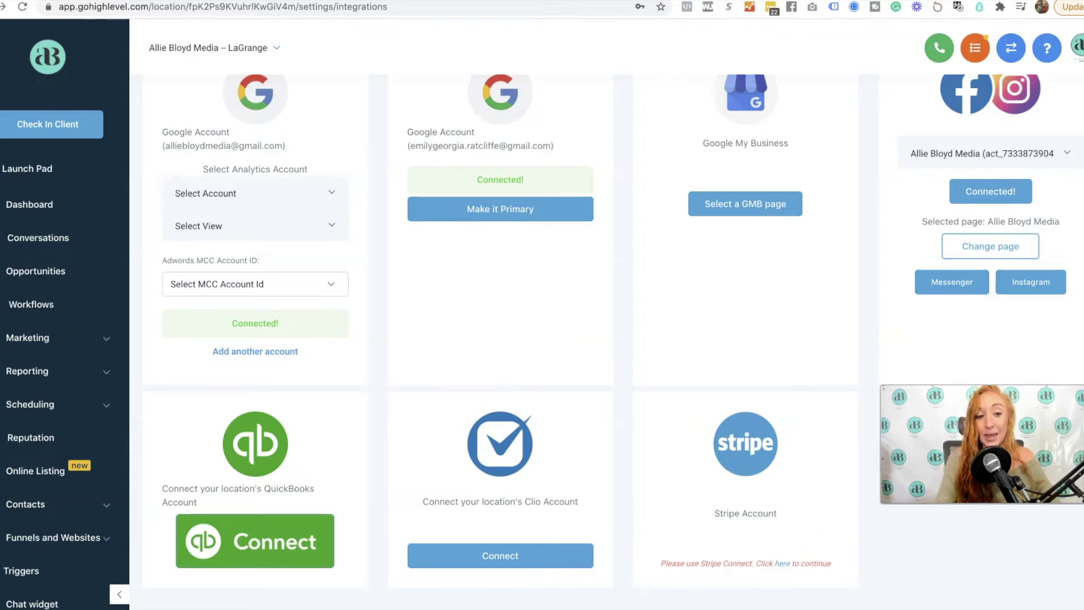
# - Expand Funnels and Websites in the sidebar and open the Funnels list
pyautogui.click(81, 543)
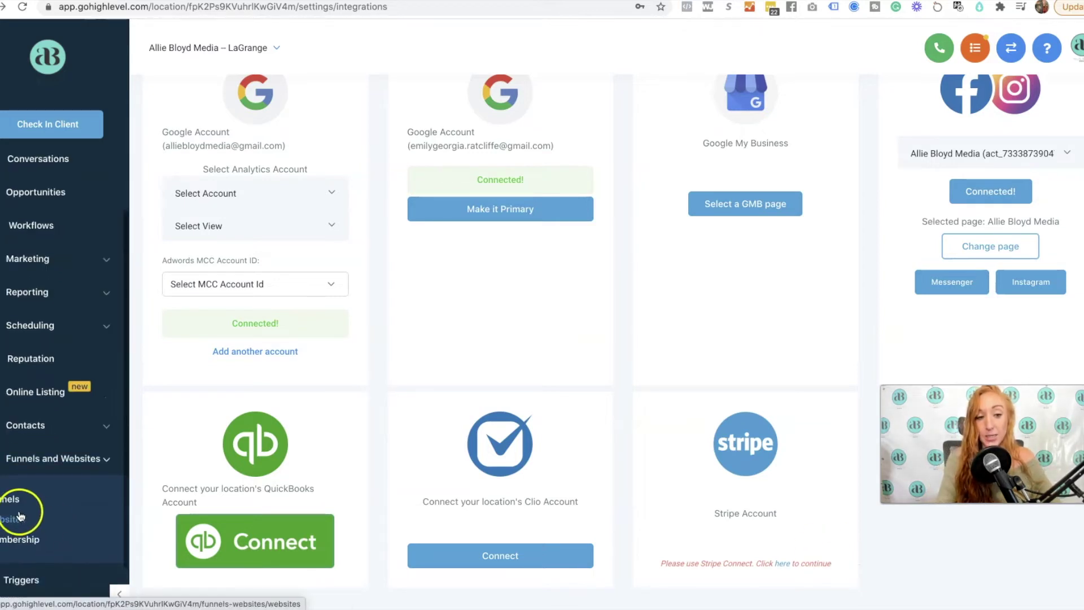
pyautogui.scroll(-2, 20, 514)
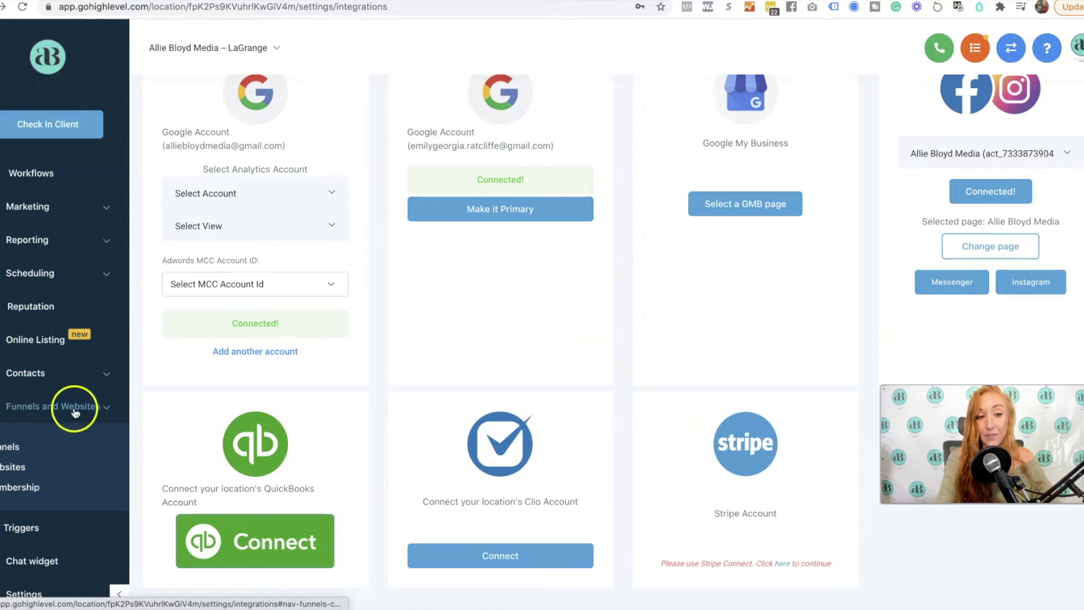
pyautogui.click(5, 446)
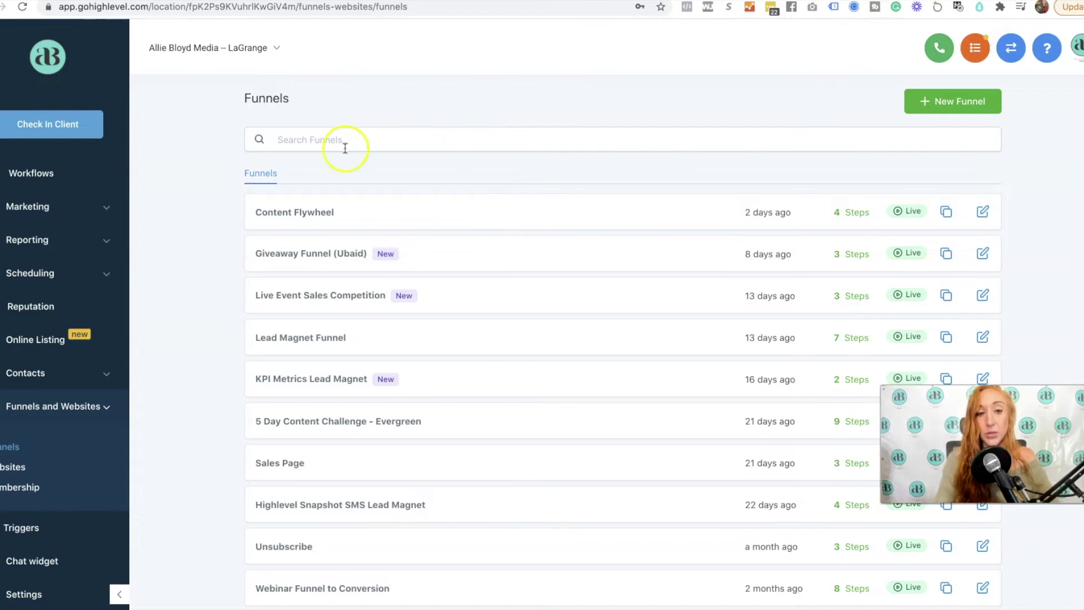
# - Open the 5 Day Content Challenge - Evergreen funnel and view Booking a Call's empty Products tab
pyautogui.click(273, 421)
pyautogui.scroll(-1, 252, 453)
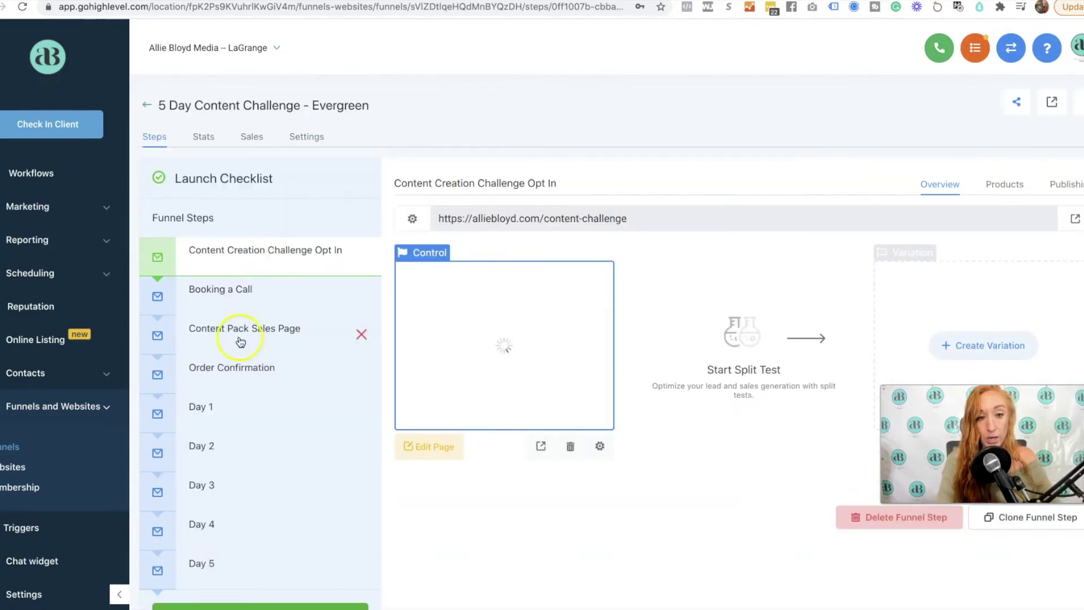
pyautogui.click(316, 332)
pyautogui.click(1003, 184)
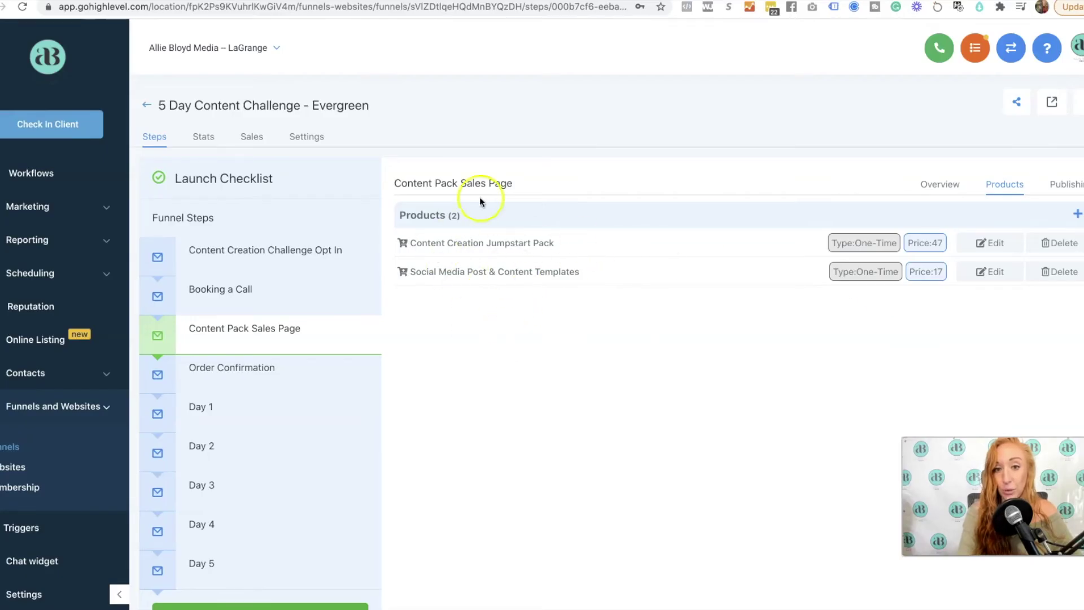
pyautogui.click(272, 297)
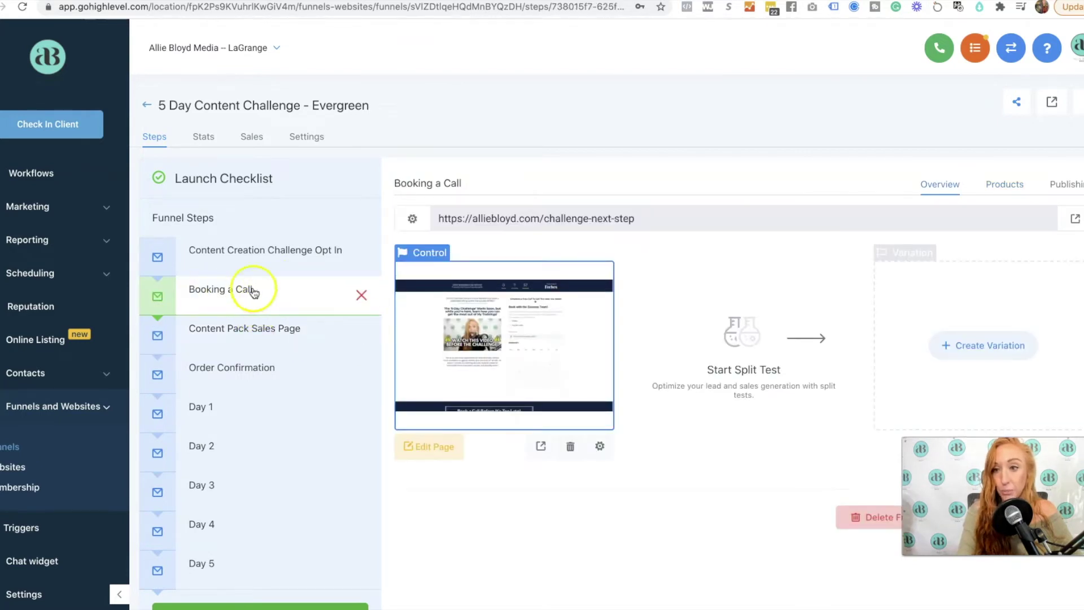
pyautogui.click(1003, 184)
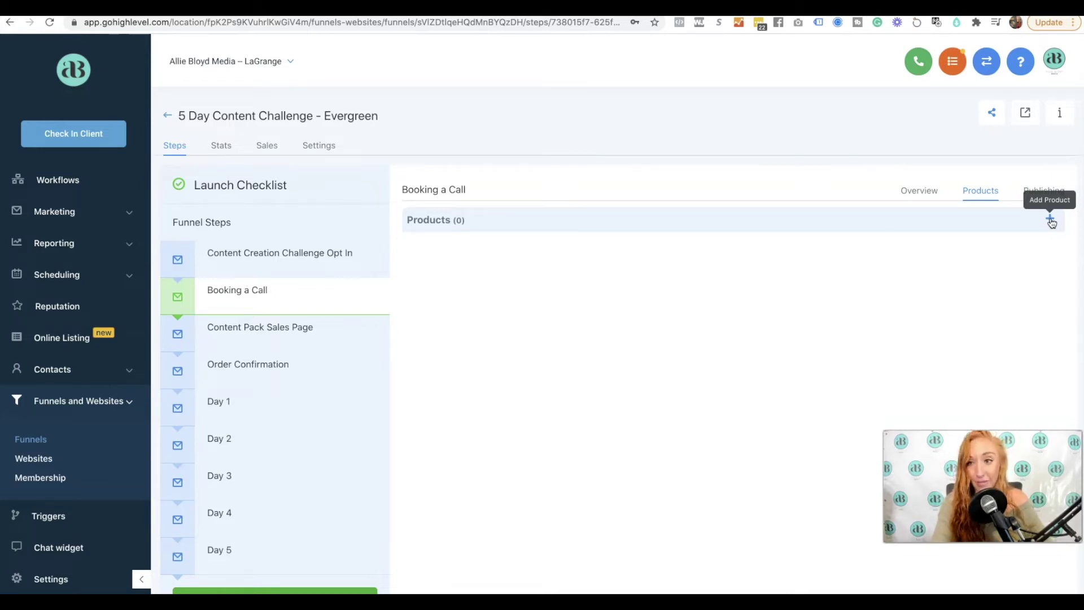
# - Add a new product to Booking a Call and set it as a One-Time purchase
pyautogui.click(1050, 219)
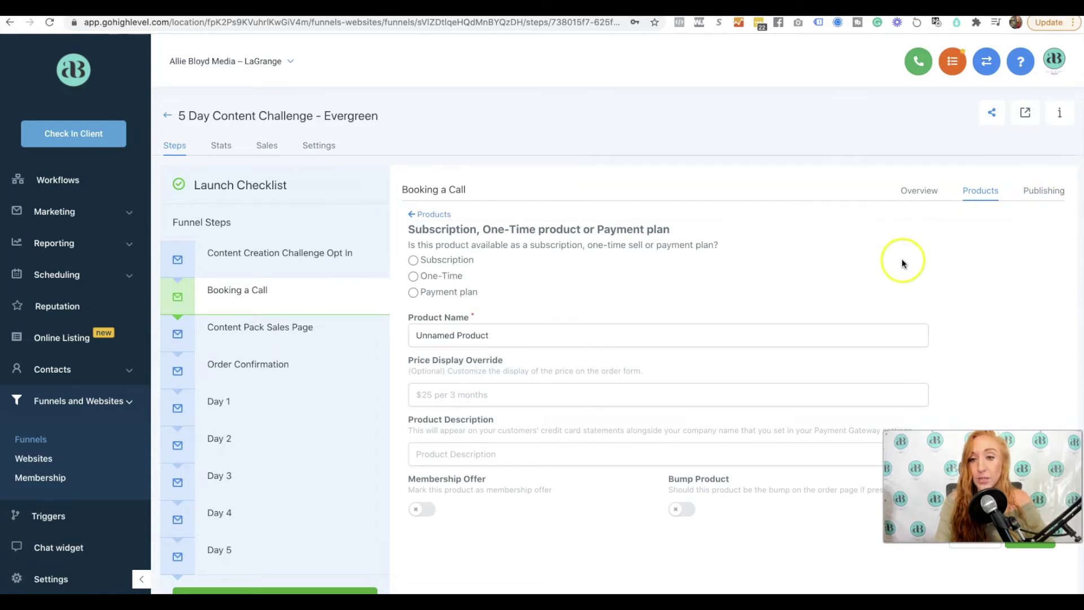
pyautogui.click(413, 259)
pyautogui.scroll(-2, 429, 226)
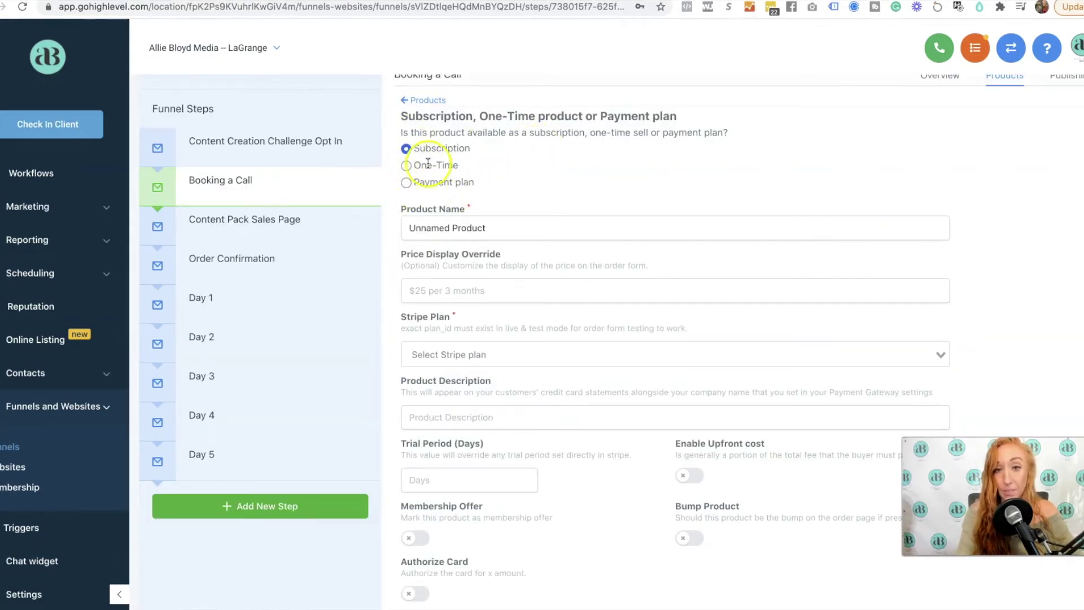
pyautogui.click(406, 166)
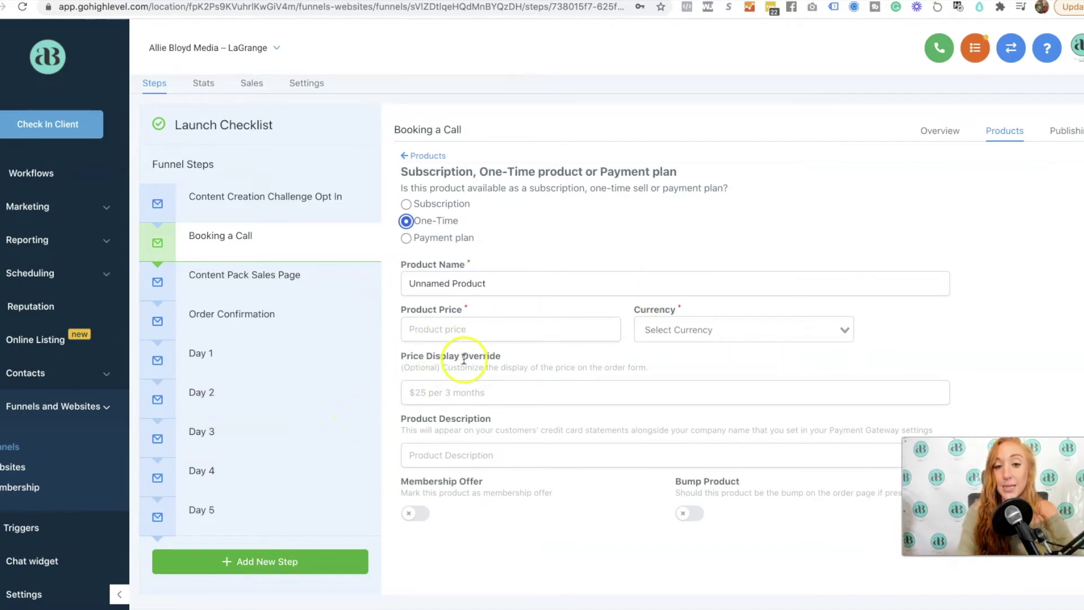
pyautogui.moveTo(373, 400)
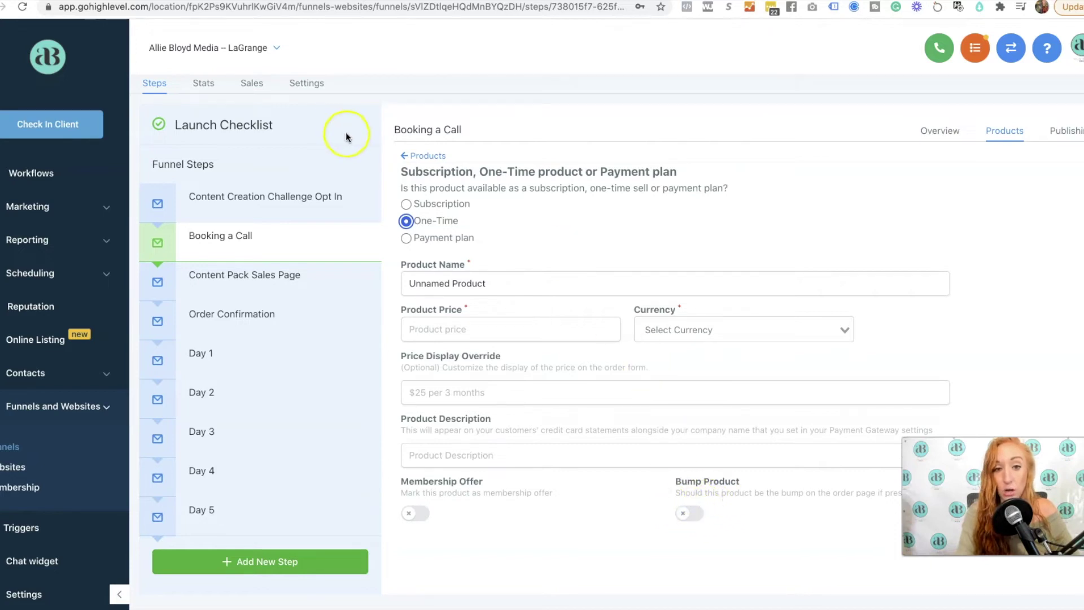
# - Switch the new product back to Subscription and highlight the Stripe Plan requirement
pyautogui.click(405, 204)
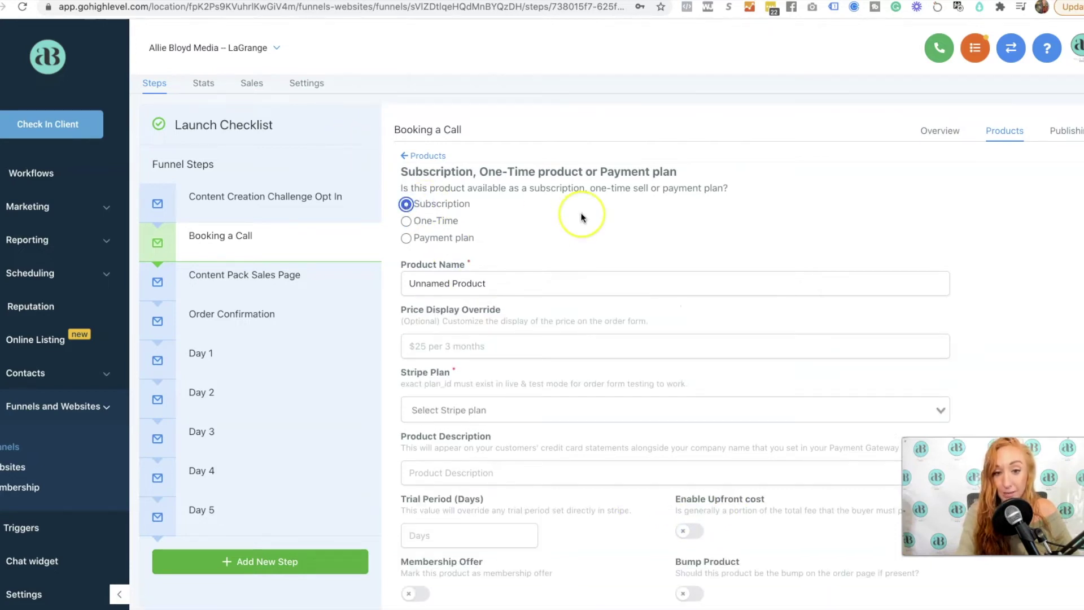
pyautogui.scroll(-1, 579, 215)
pyautogui.scroll(-1, 589, 217)
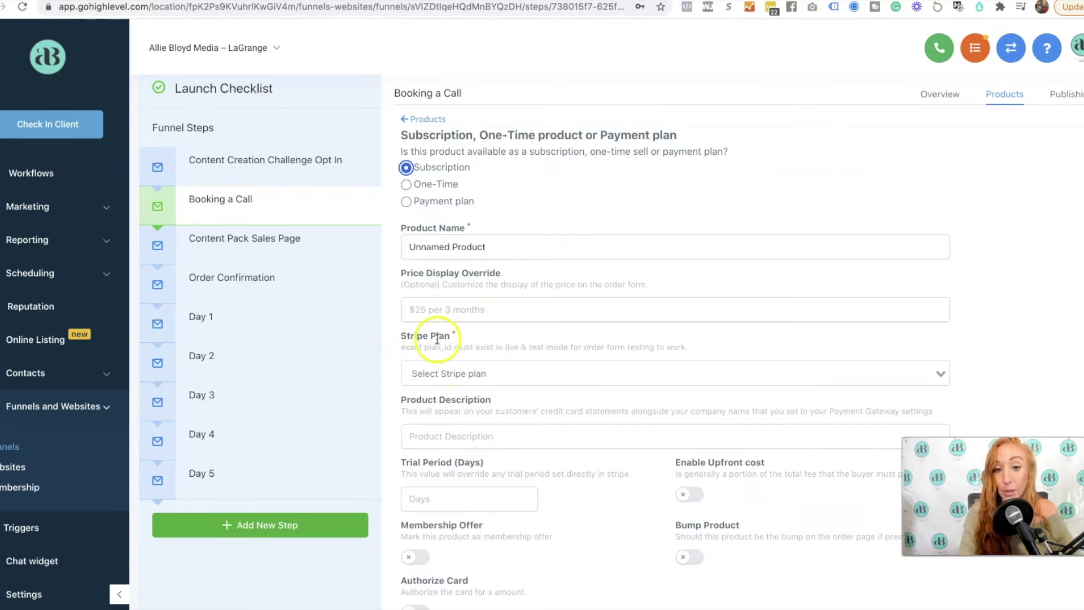
pyautogui.moveTo(452, 334); pyautogui.dragTo(396, 334)
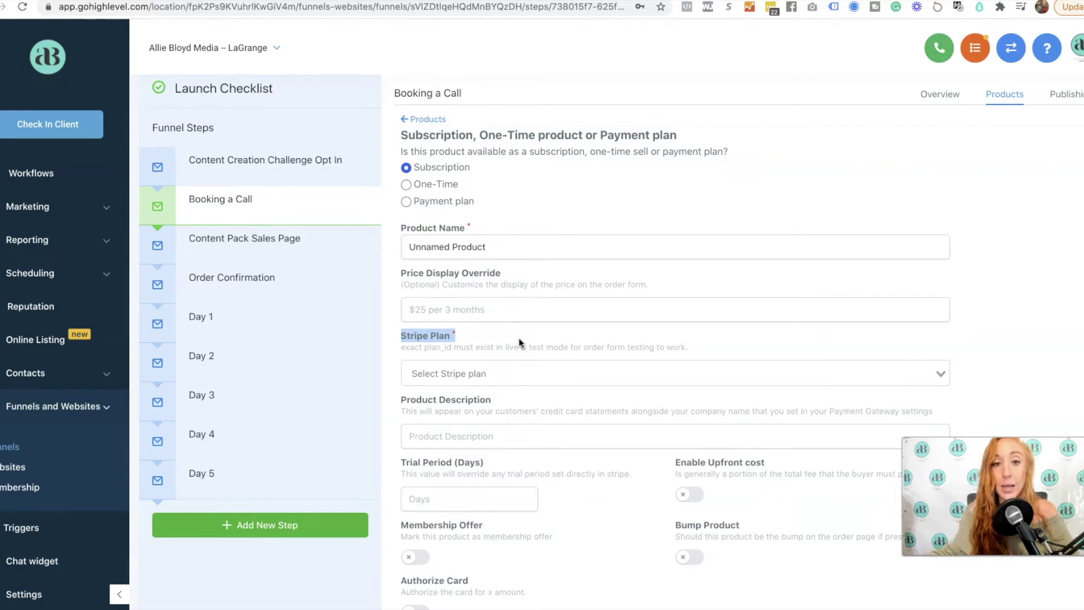
# - Set the product to Payment plan and scroll to the required Number of payments field
pyautogui.click(448, 195)
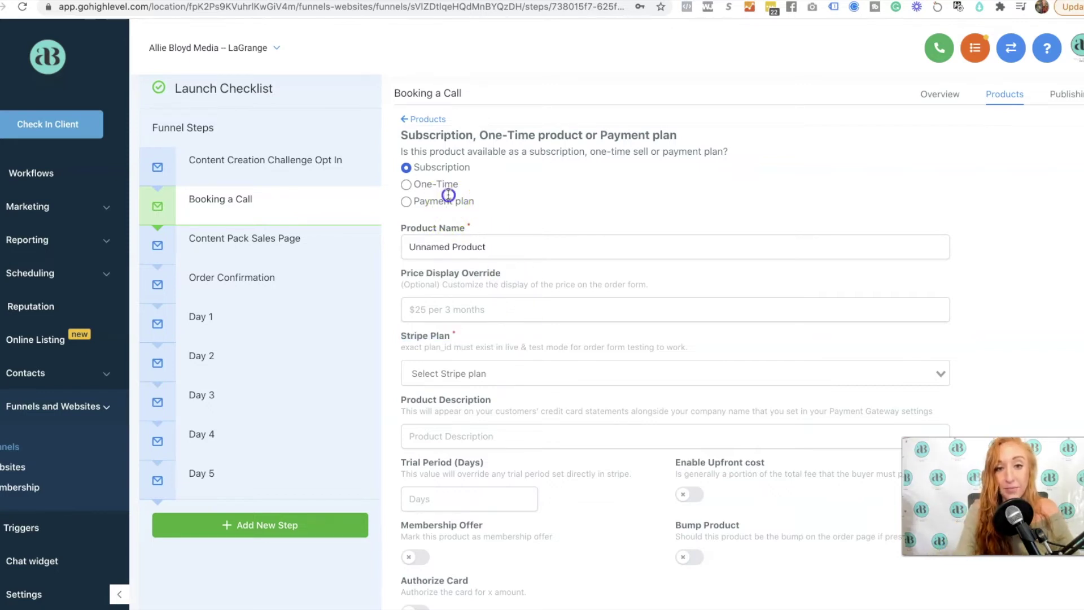
pyautogui.click(408, 201)
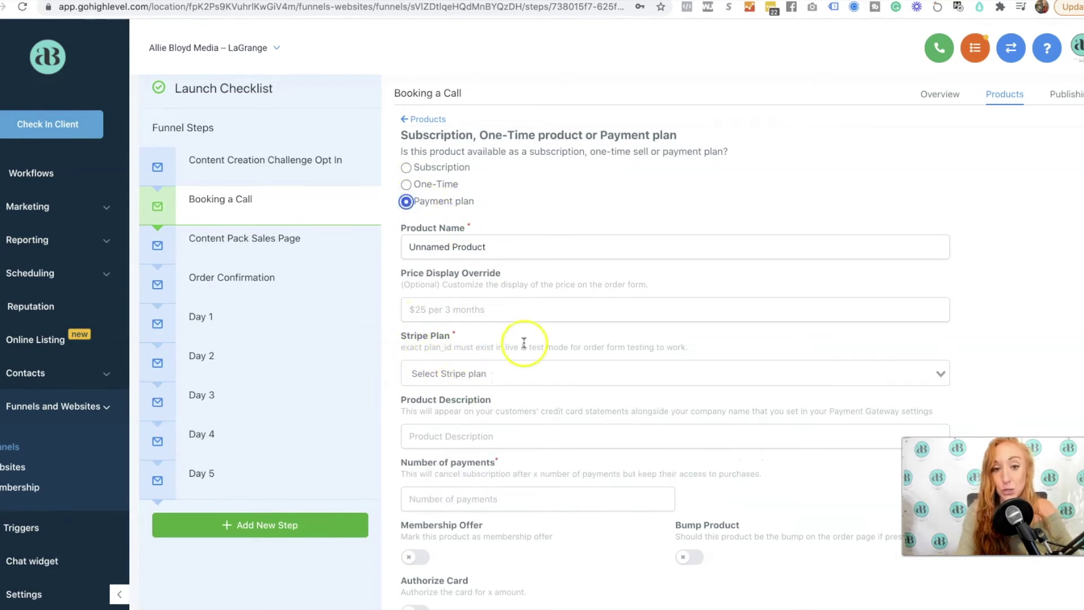
pyautogui.scroll(-2, 533, 410)
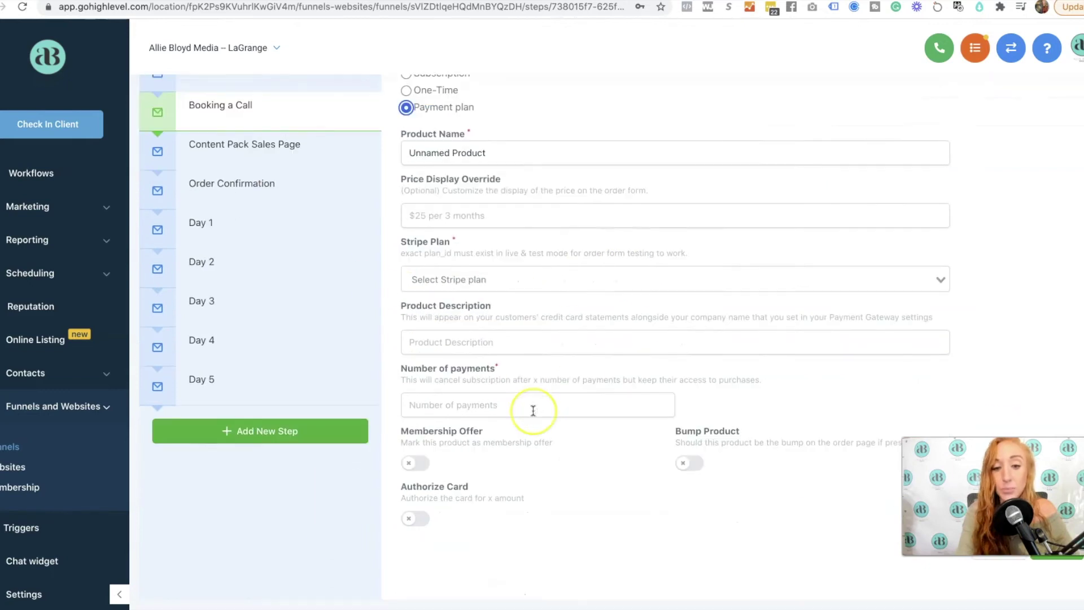
pyautogui.scroll(-1, 533, 411)
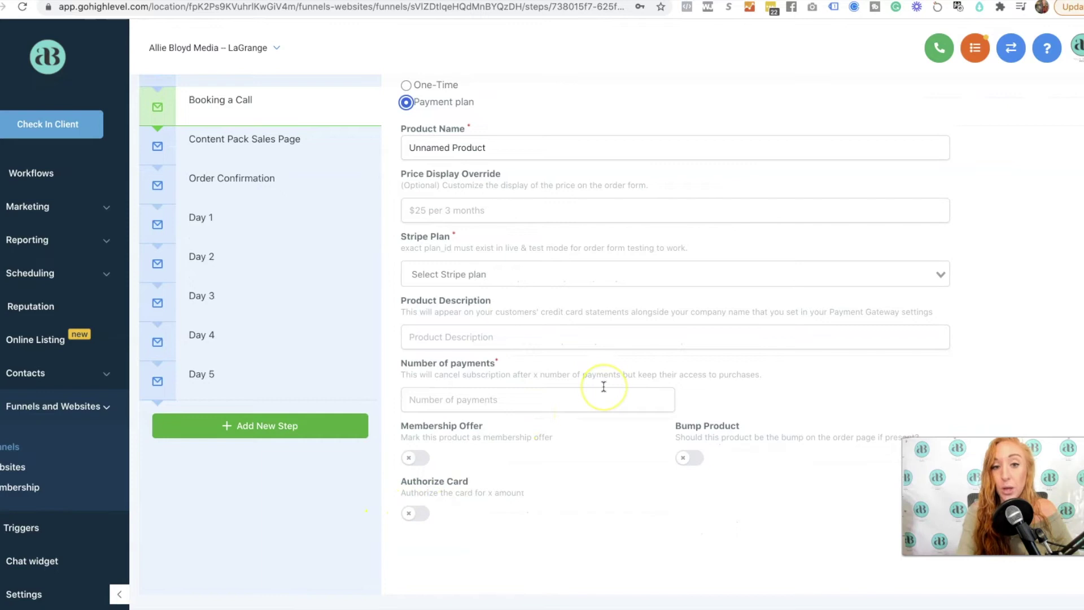
pyautogui.scroll(2, 566, 417)
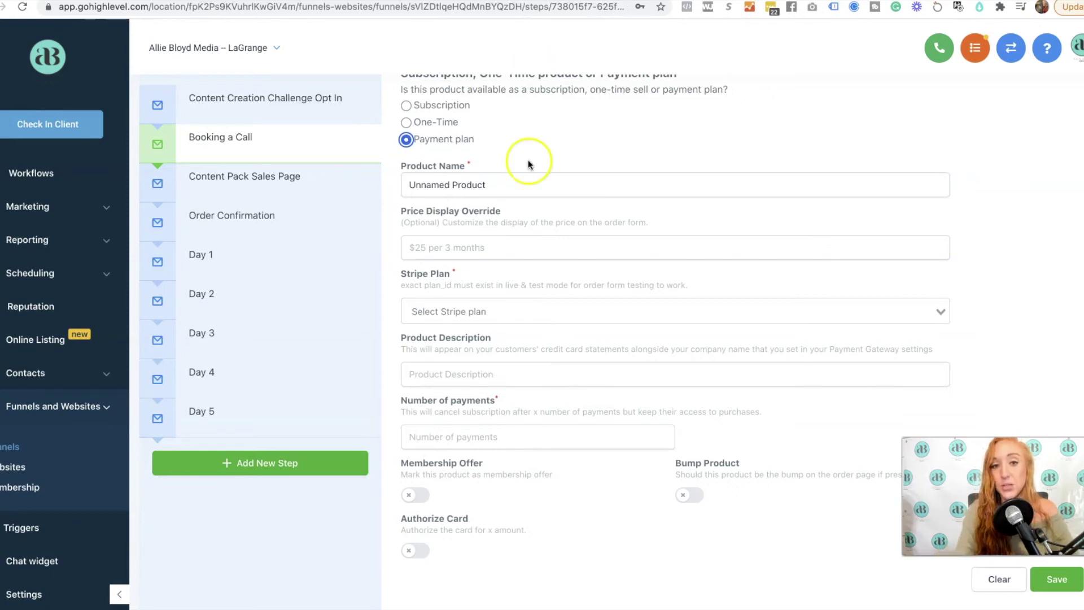
# - Open the Content Pack Sales Page step and preview the live page in a new tab
pyautogui.scroll(5, 531, 226)
pyautogui.click(243, 296)
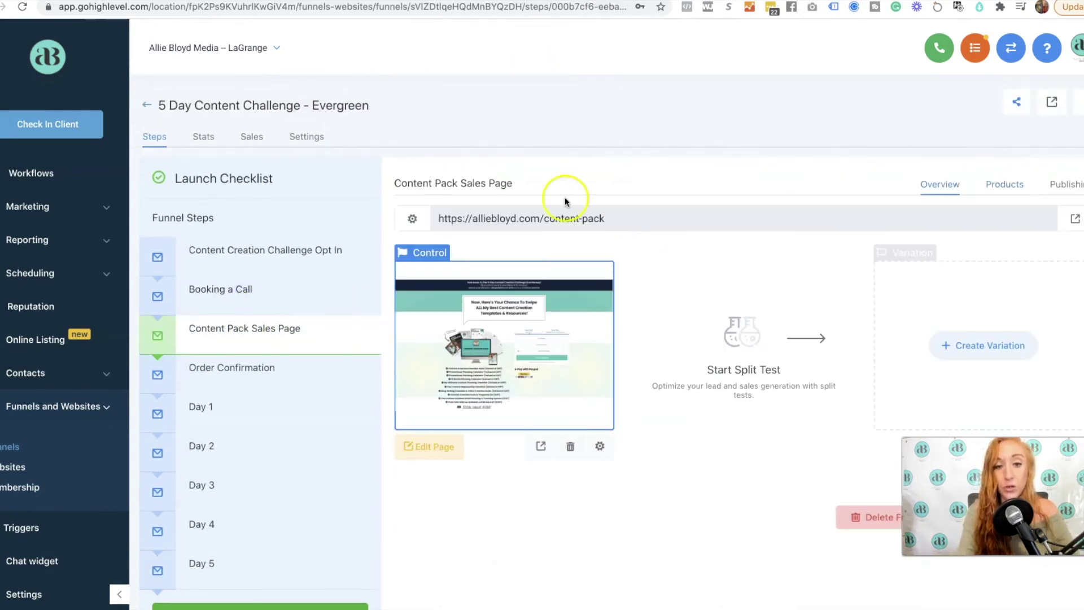
pyautogui.click(541, 447)
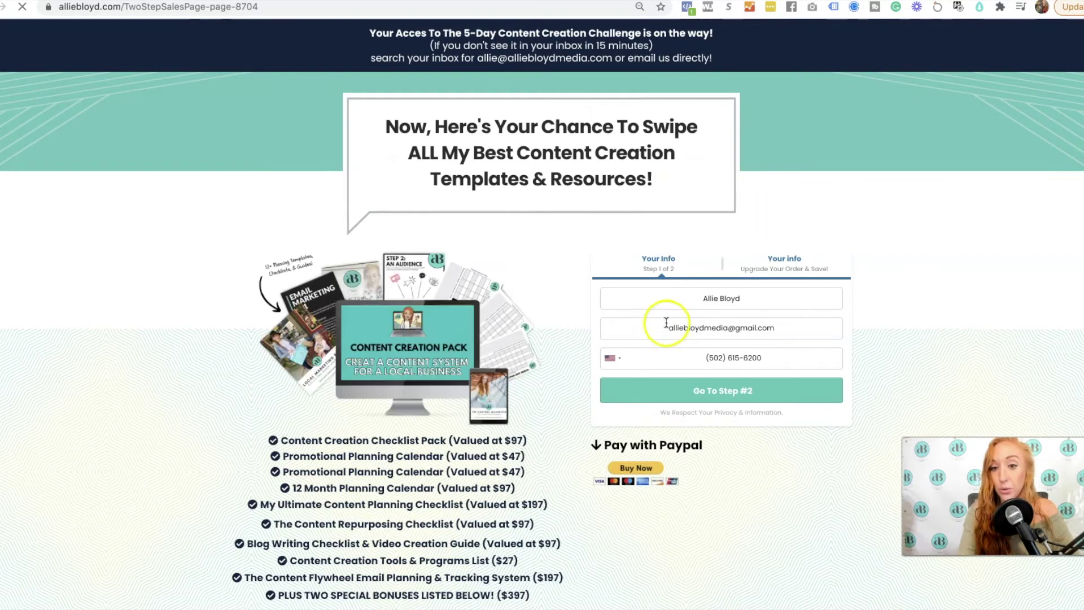
# - Advance the order form to step 2, tick the $17 templates bump, and check the Order Summary
pyautogui.click(699, 388)
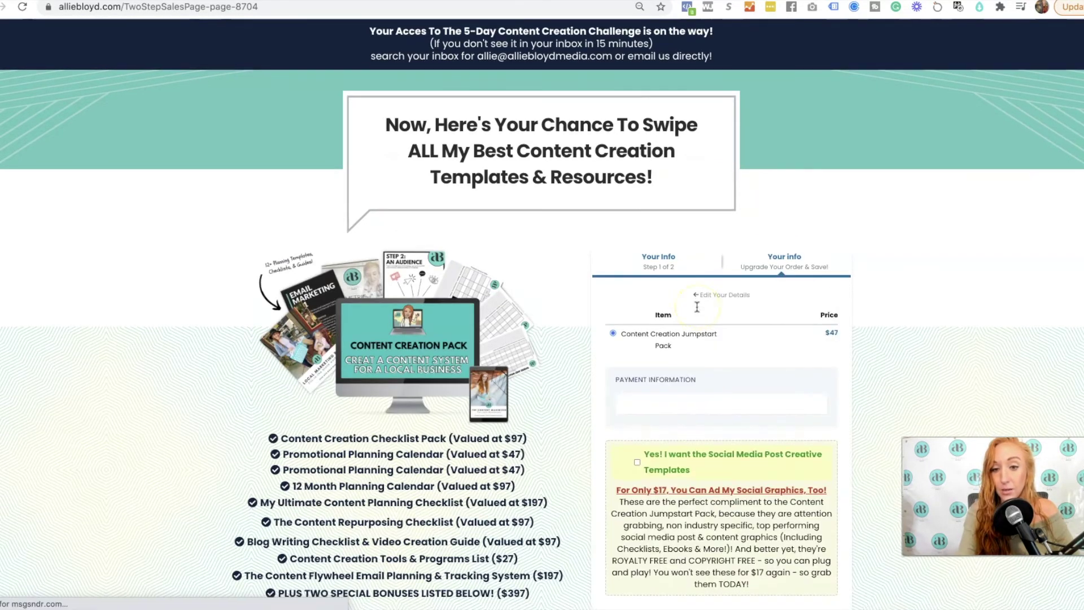
pyautogui.scroll(-2, 697, 307)
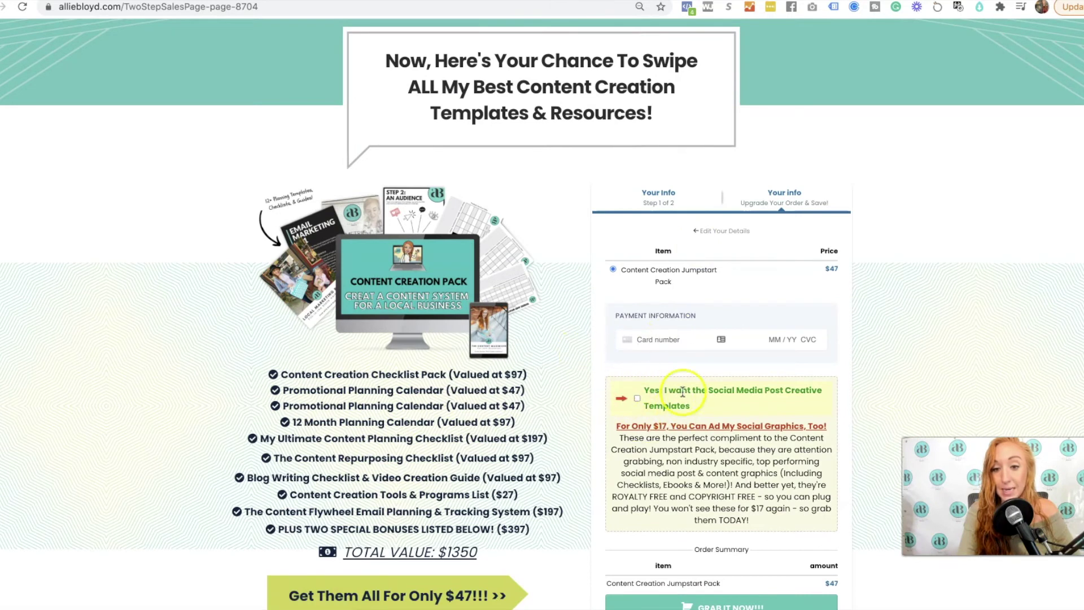
pyautogui.click(637, 399)
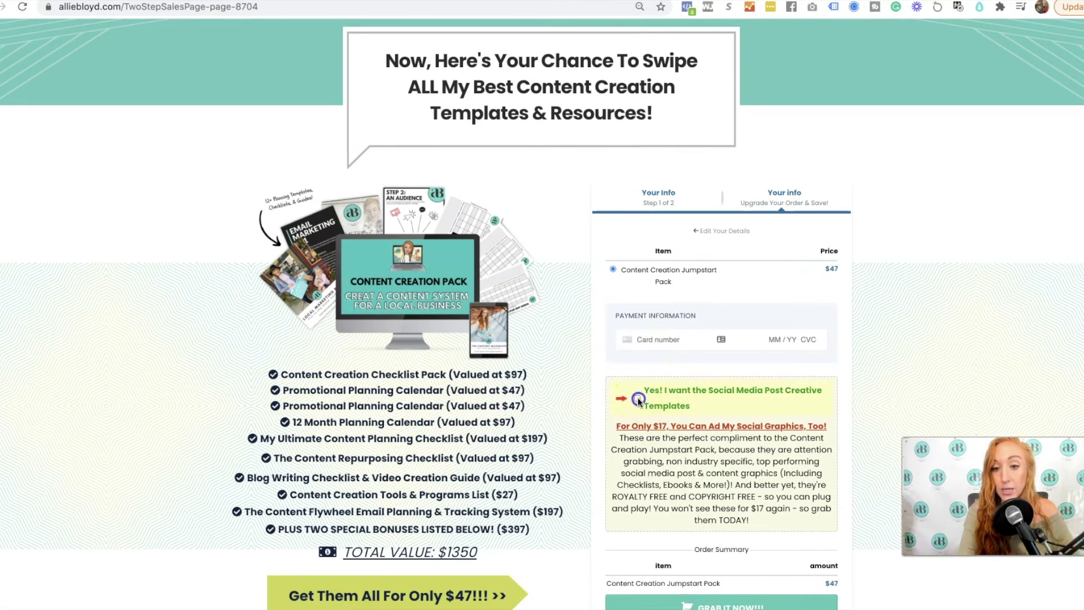
pyautogui.scroll(-3, 734, 452)
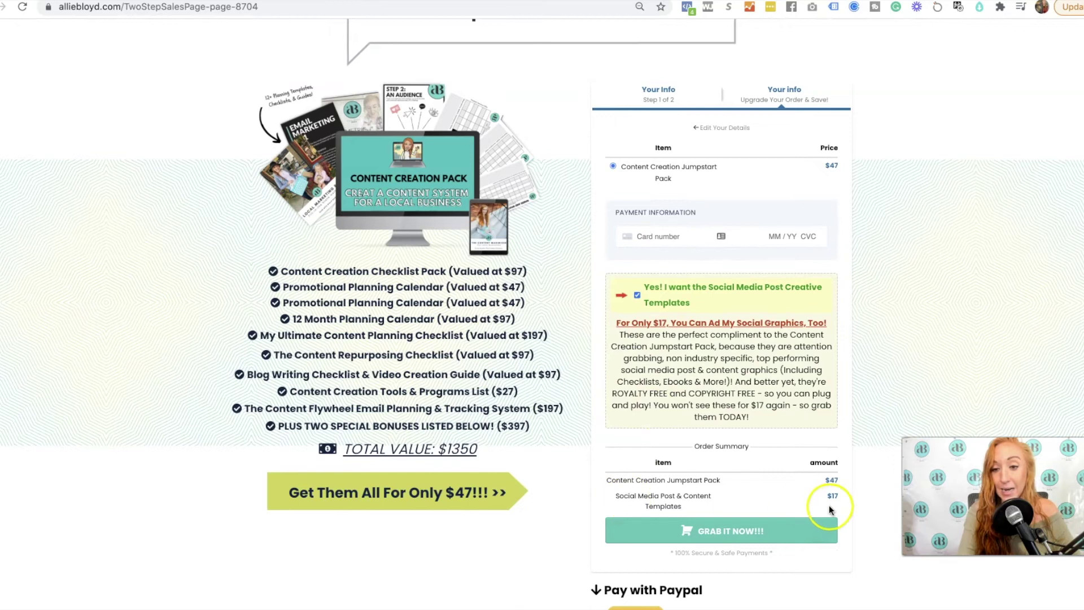
pyautogui.doubleClick(844, 496)
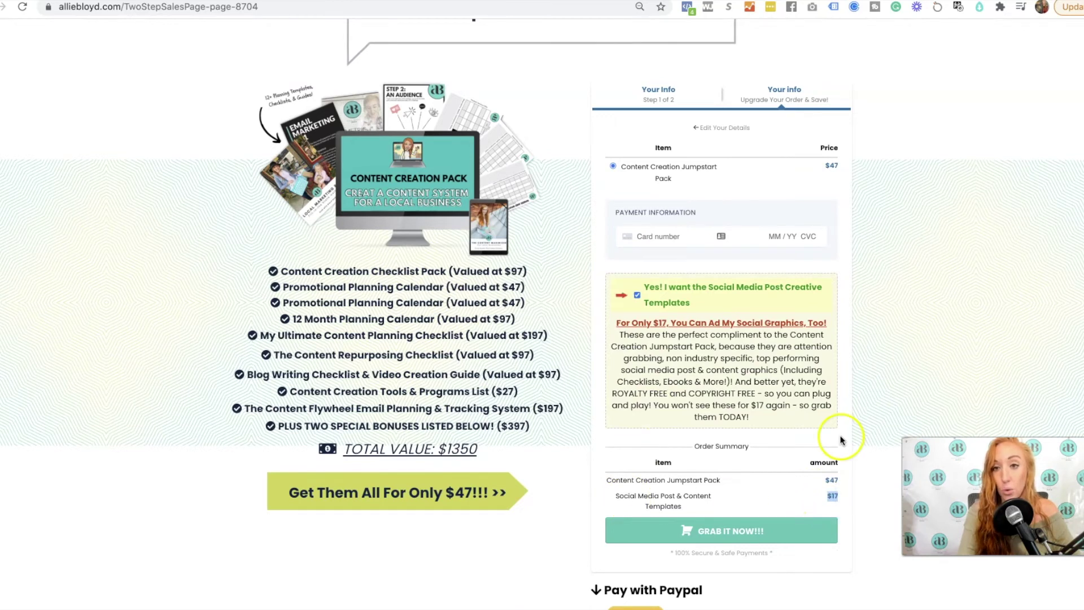
pyautogui.scroll(1, 843, 497)
# - Close the preview, open the sales page in the editor, and review the Two Step Order's Advanced settings
pyautogui.hotkey('ctrl', 'w')
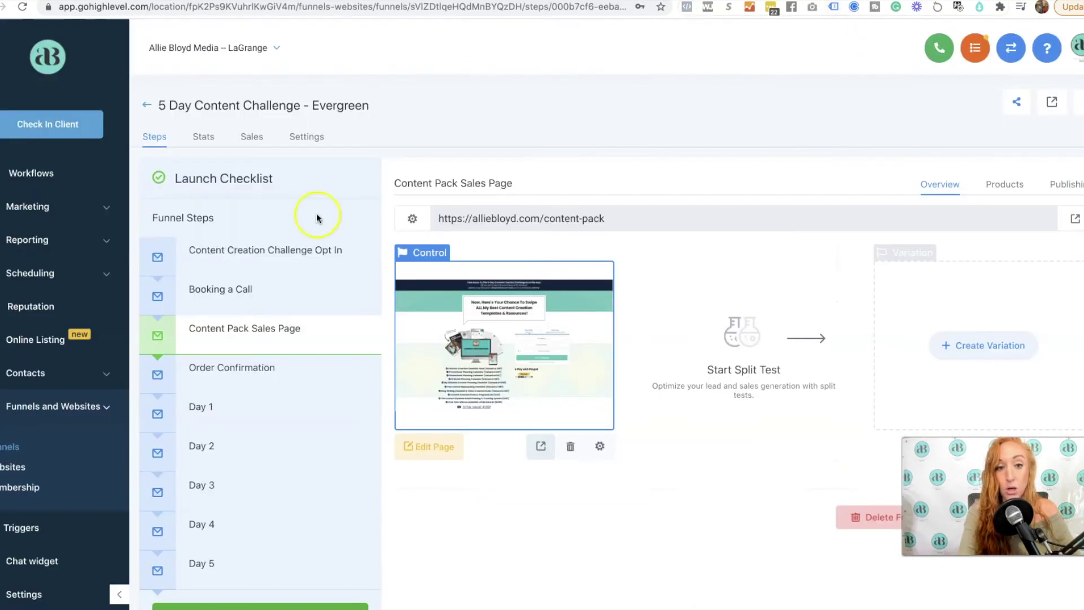
pyautogui.click(428, 453)
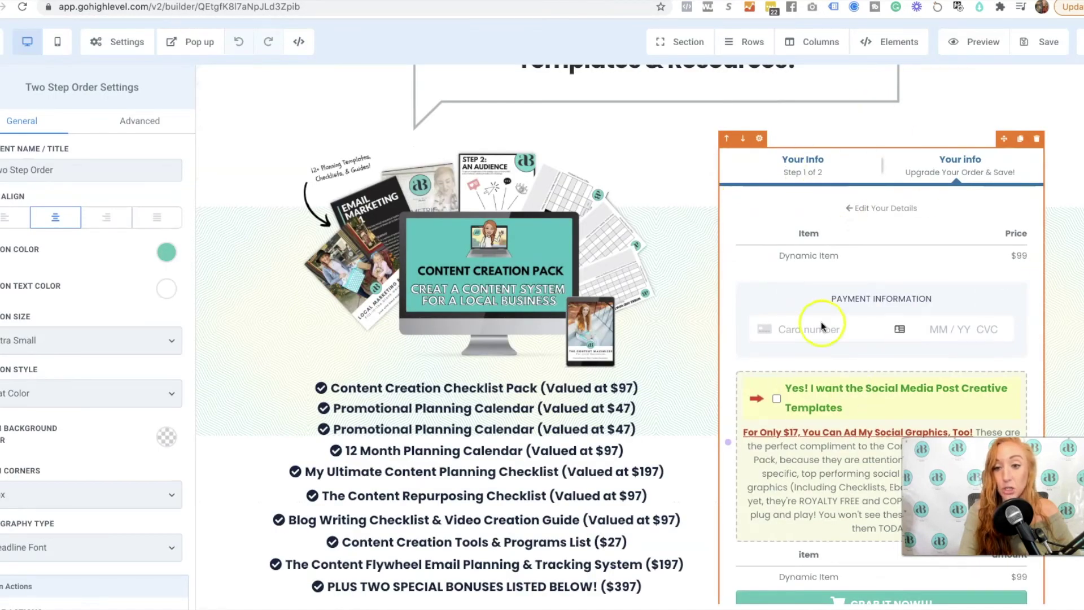
pyautogui.click(140, 120)
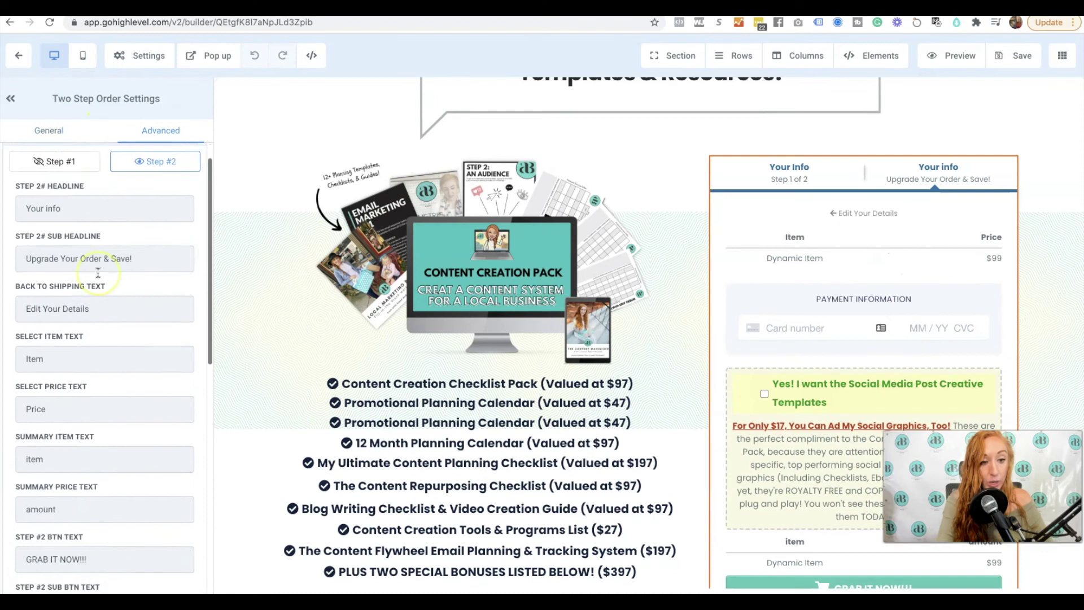
pyautogui.scroll(-10, 73, 270)
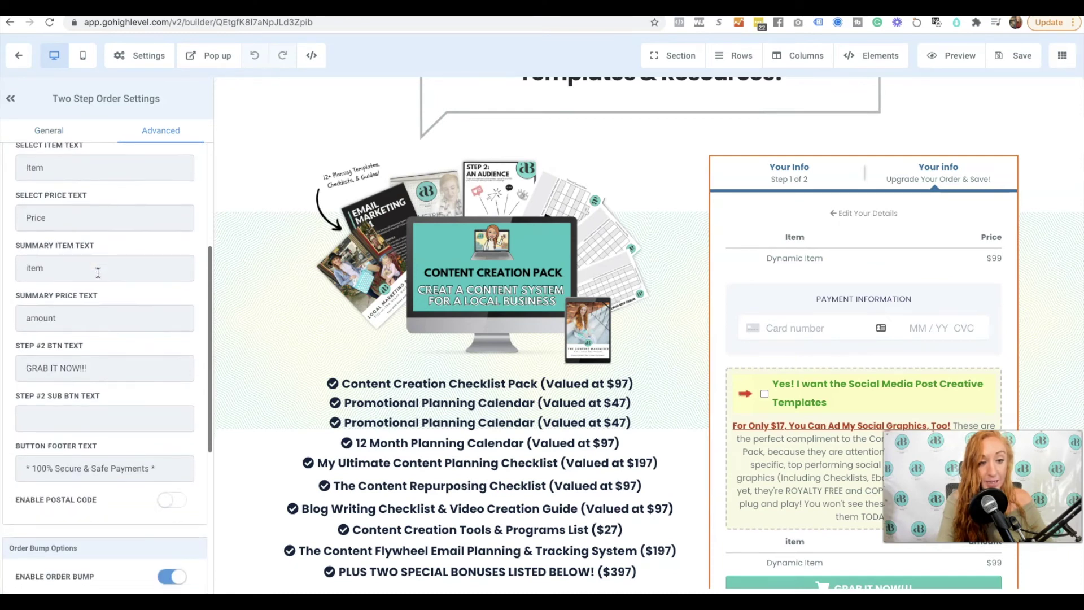
pyautogui.scroll(-5, 98, 273)
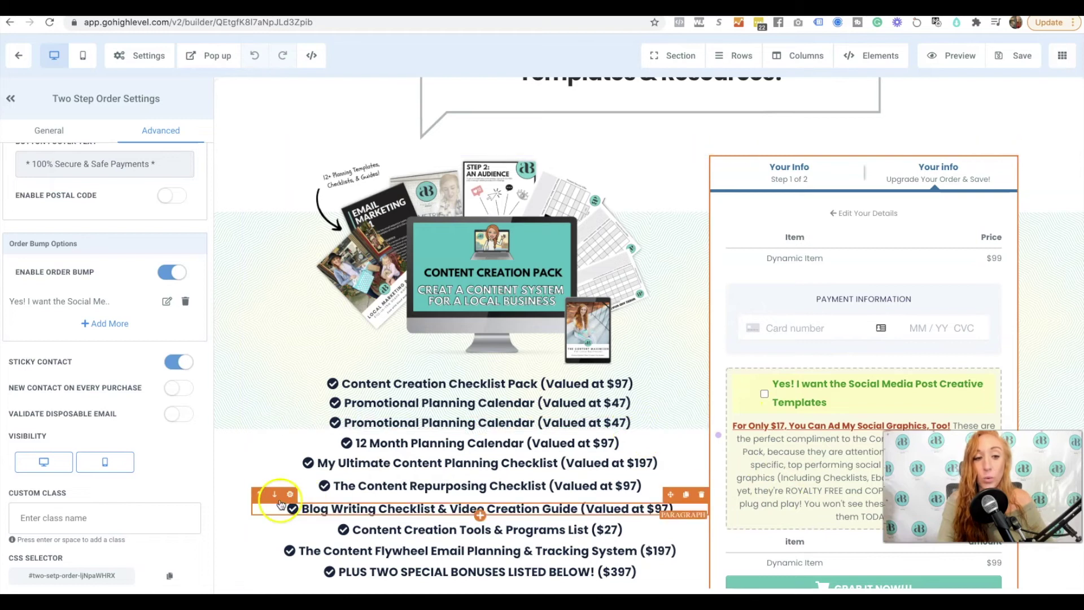
pyautogui.scroll(5, 99, 490)
pyautogui.scroll(2, 97, 484)
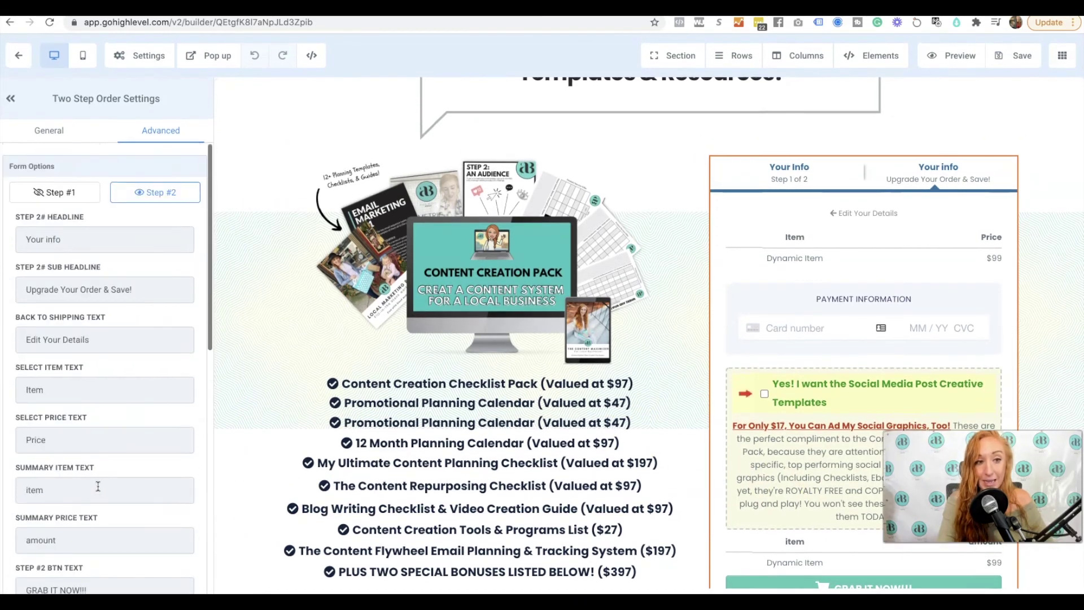
pyautogui.click(45, 131)
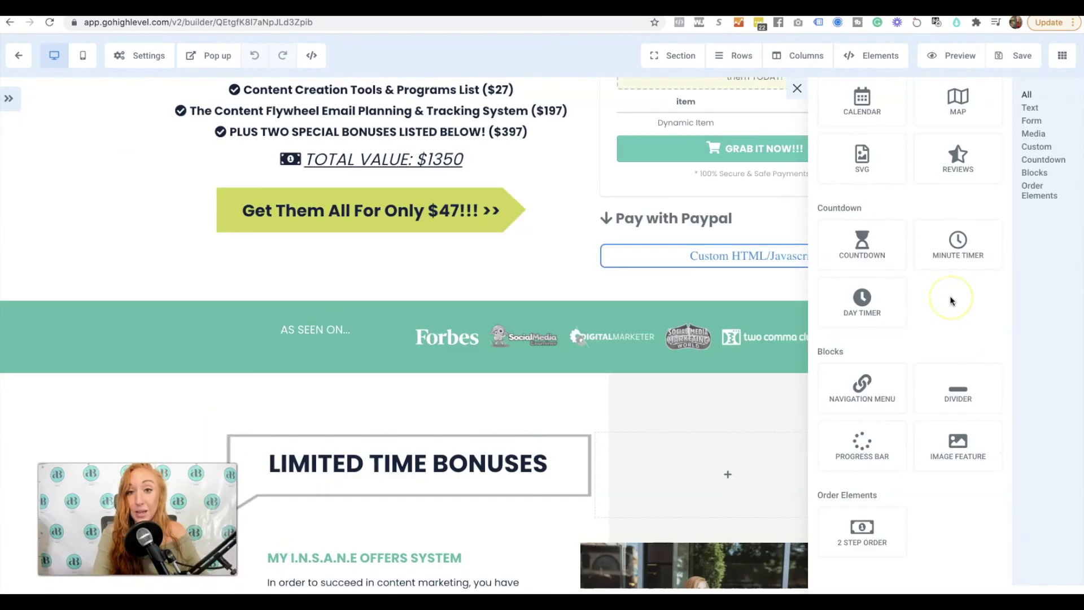
# - Add a second 2 Step Order element below the existing order form
pyautogui.scroll(5, 950, 296)
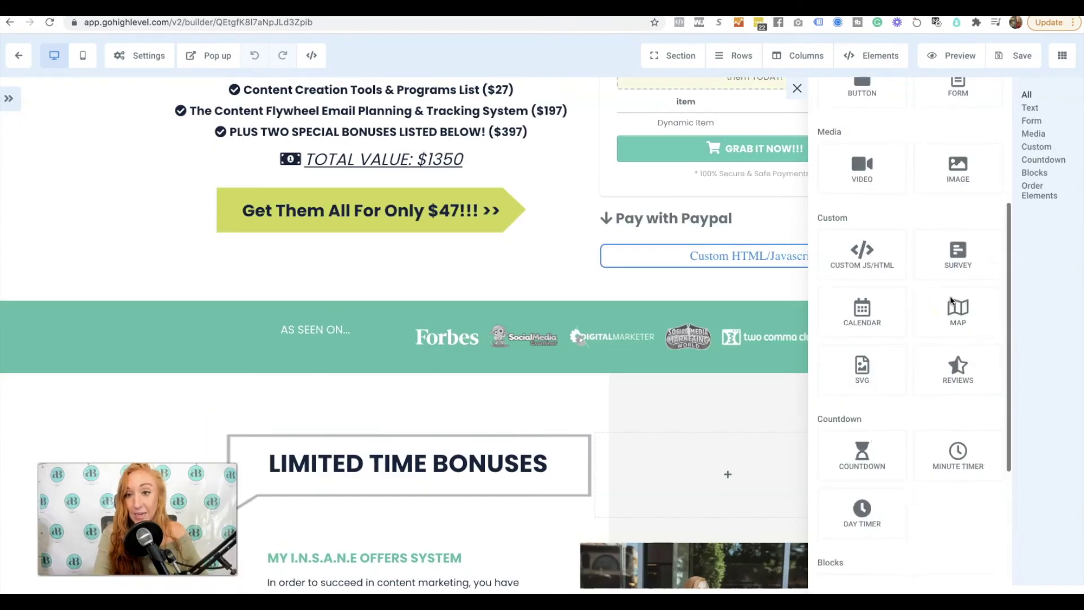
pyautogui.scroll(-5, 949, 296)
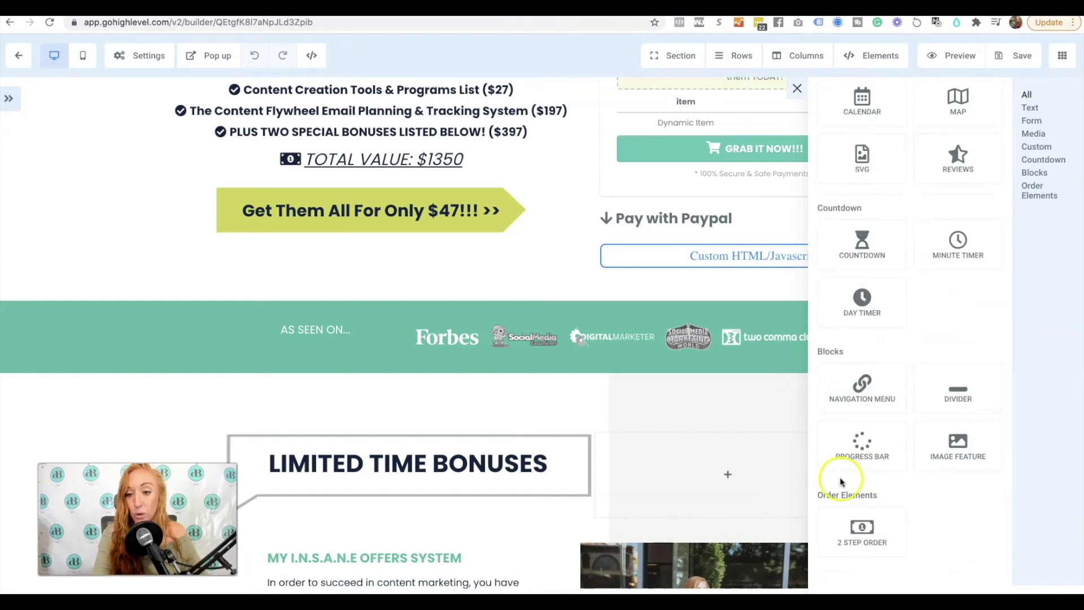
pyautogui.click(866, 531)
pyautogui.click(739, 301)
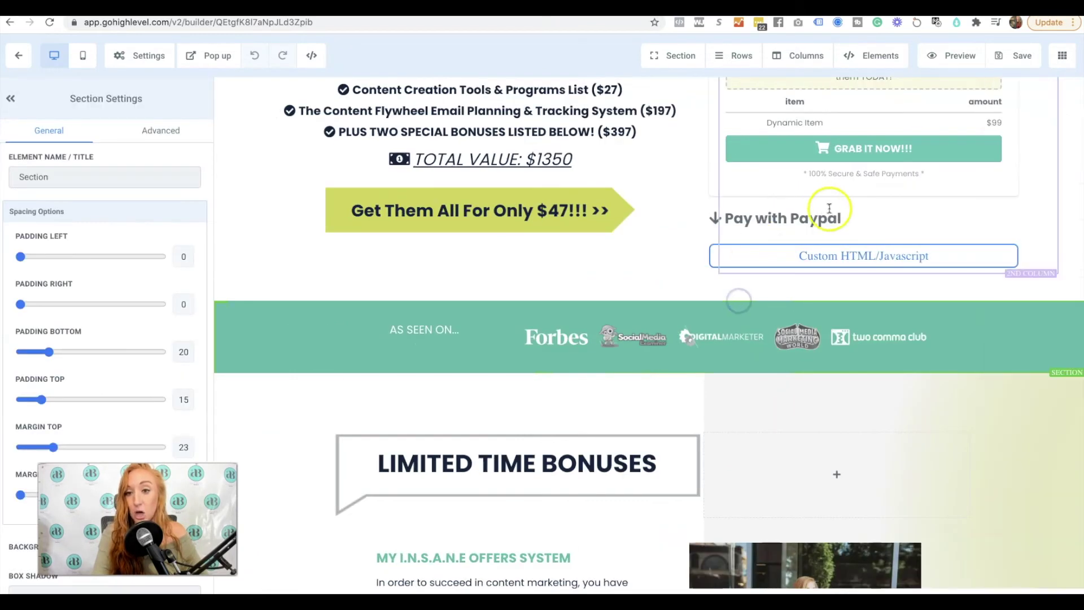
pyautogui.click(863, 197)
pyautogui.click(864, 197)
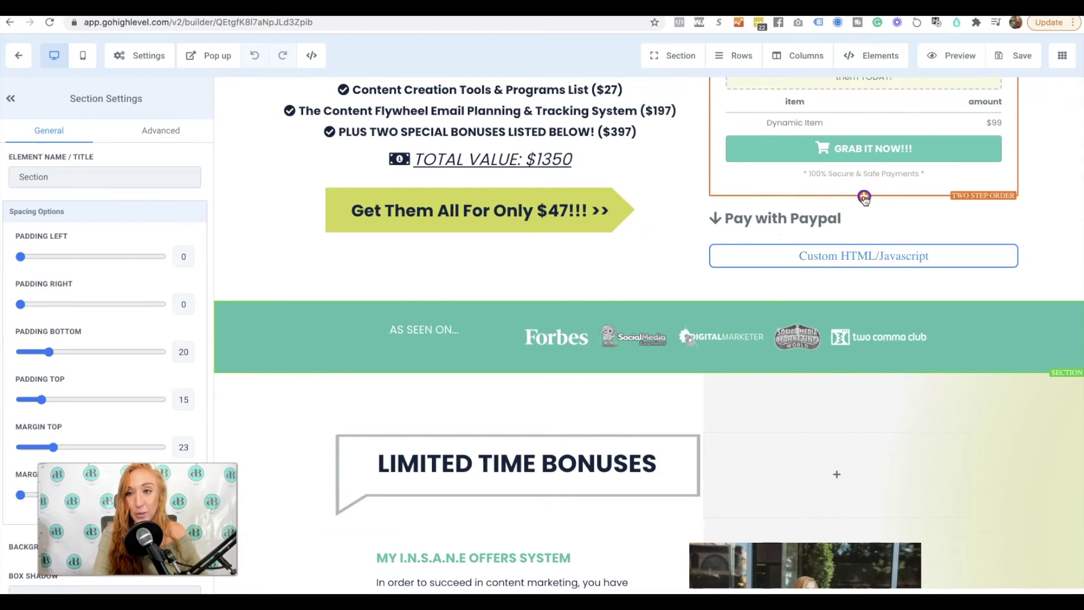
pyautogui.click(844, 533)
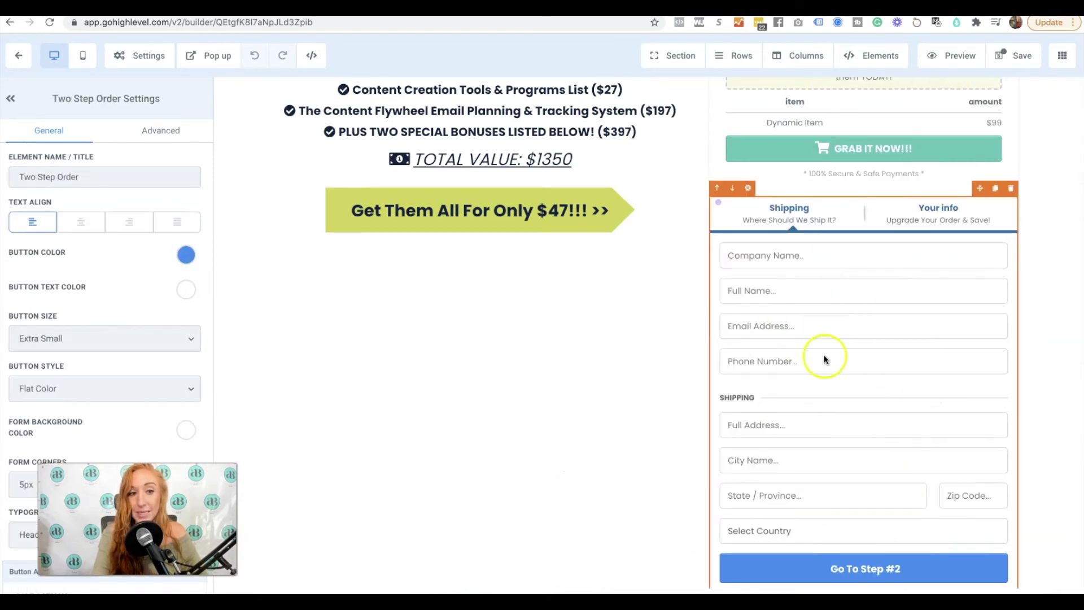
# - Review the new order form's Advanced settings
pyautogui.scroll(7, 840, 371)
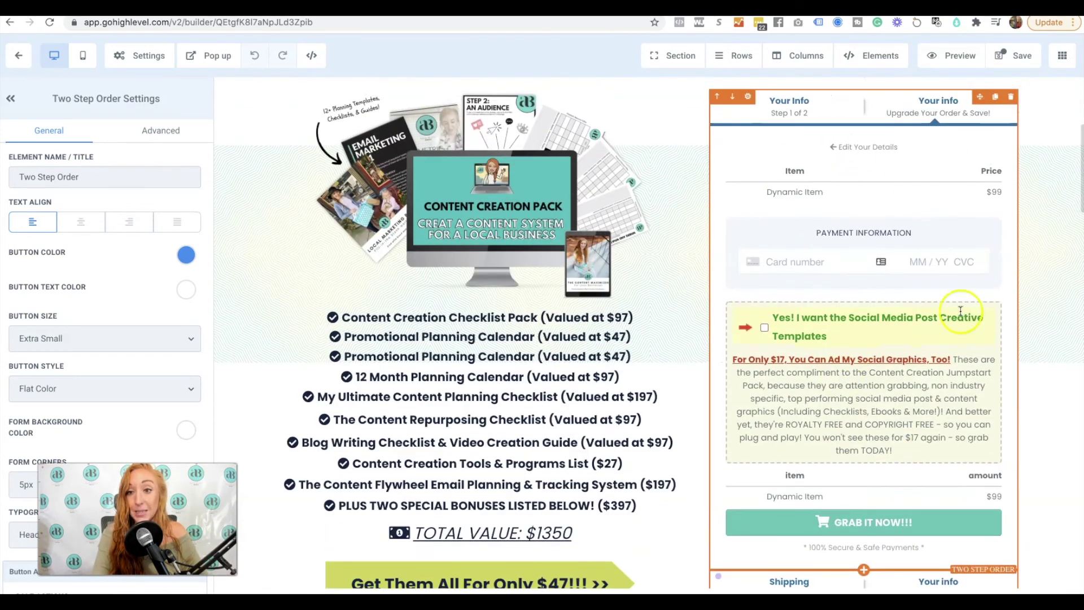
pyautogui.scroll(-8, 906, 371)
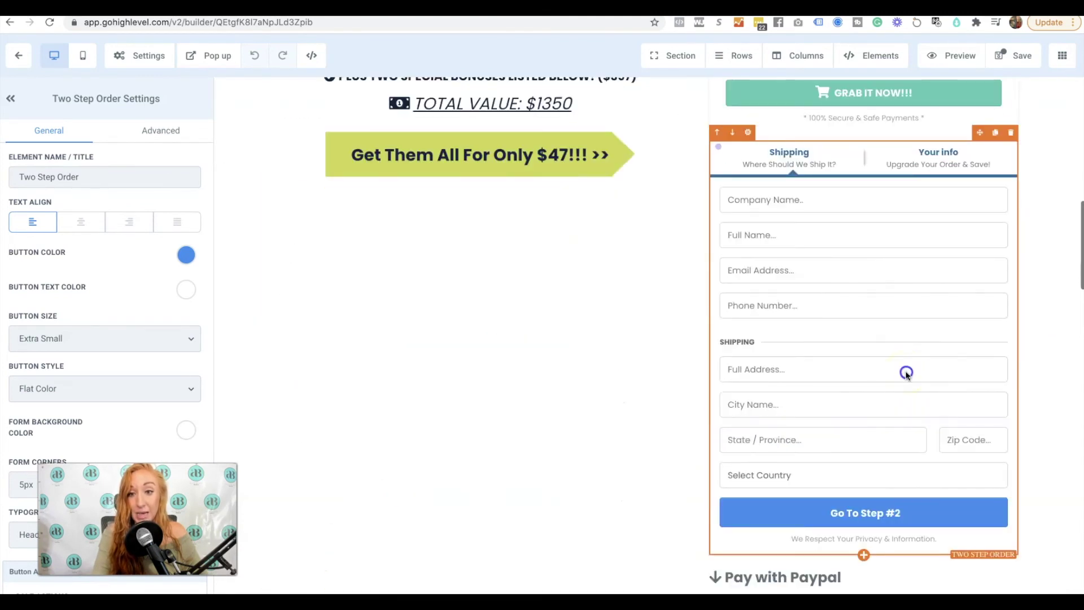
pyautogui.click(156, 130)
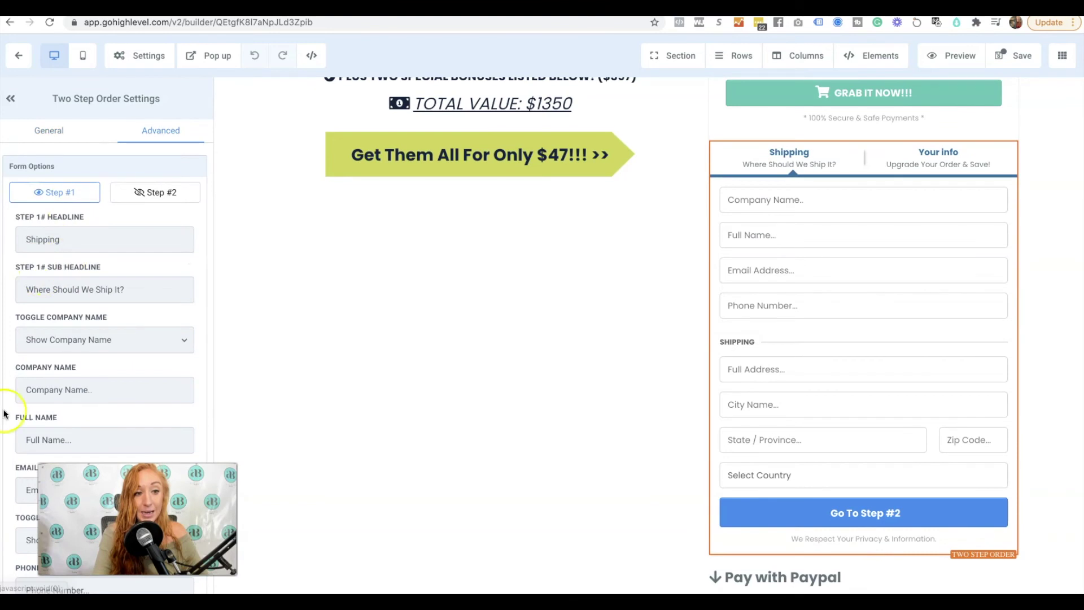
pyautogui.scroll(-4, 96, 364)
pyautogui.scroll(-12, 95, 365)
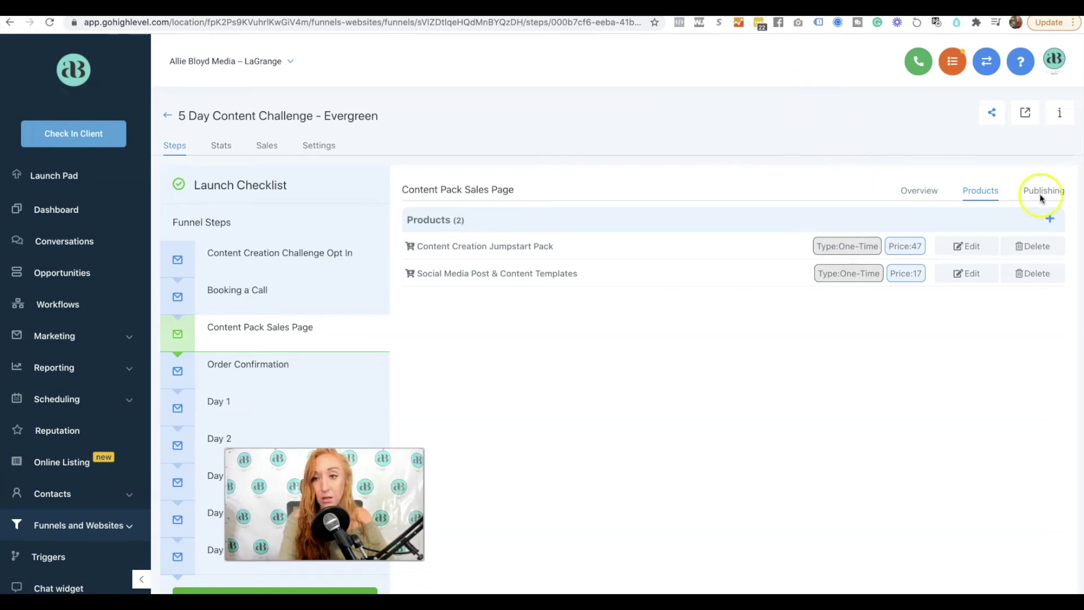
# - Create and save a one-time product named TEST at 100 USD, then return to the step Overview
pyautogui.click(1049, 219)
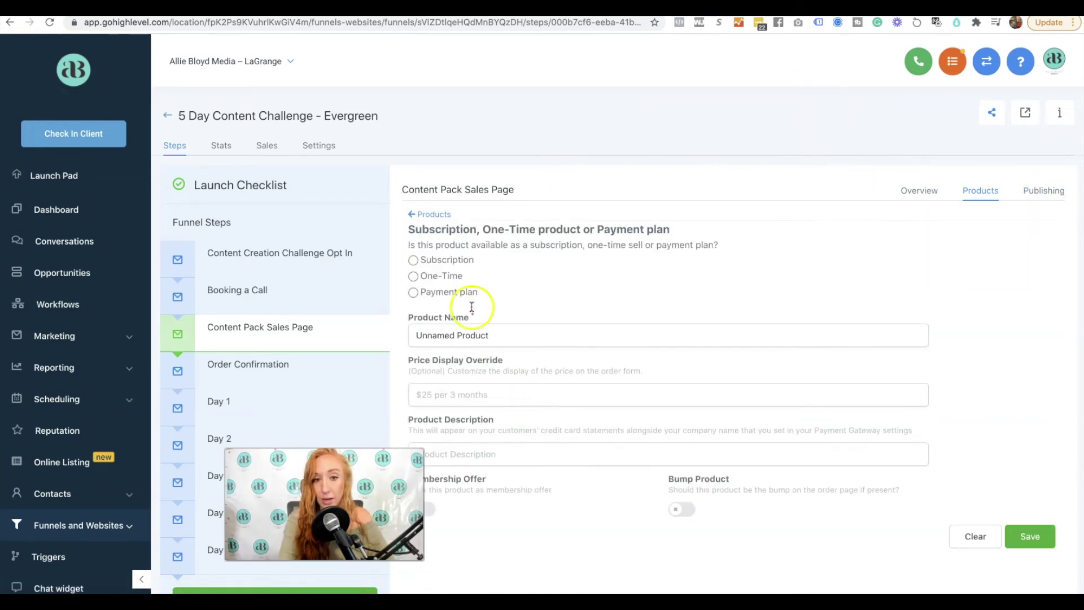
pyautogui.click(415, 276)
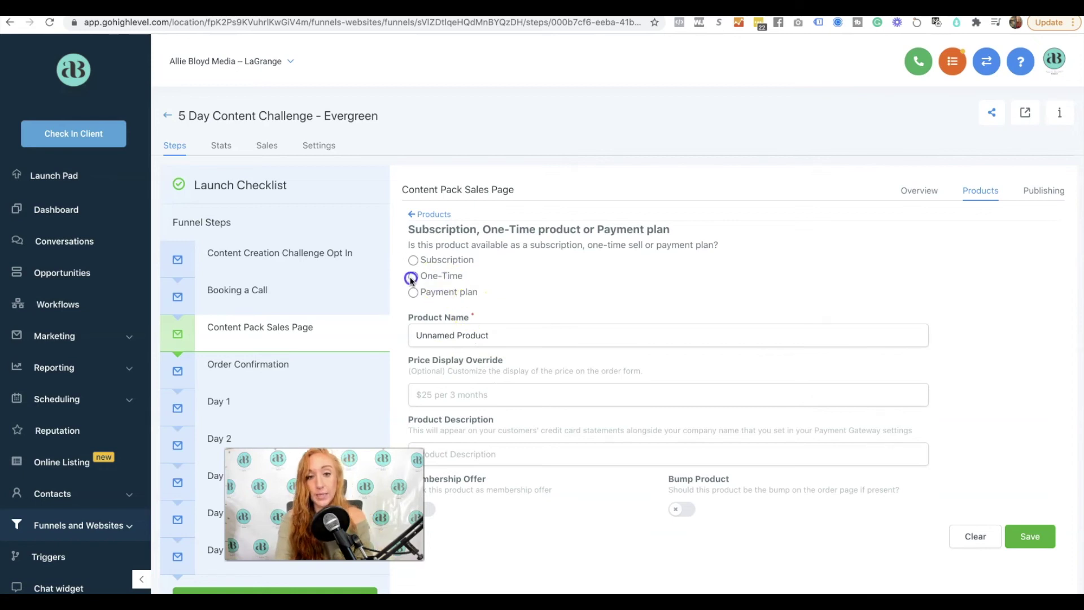
pyautogui.tripleClick(480, 333)
pyautogui.write('TEST')
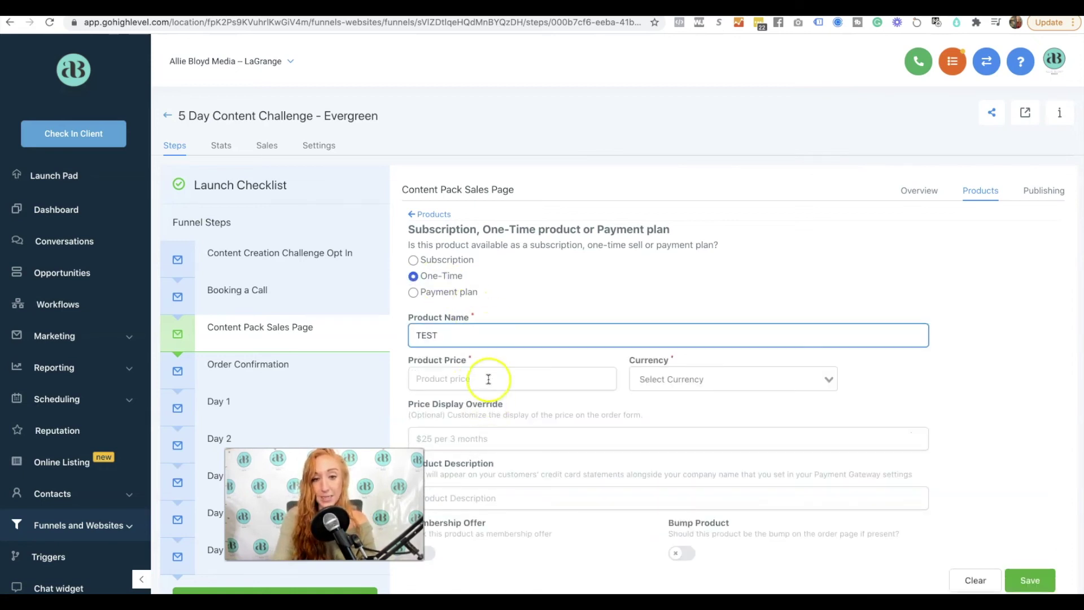
pyautogui.click(488, 379)
pyautogui.click(413, 260)
pyautogui.scroll(-1, 510, 344)
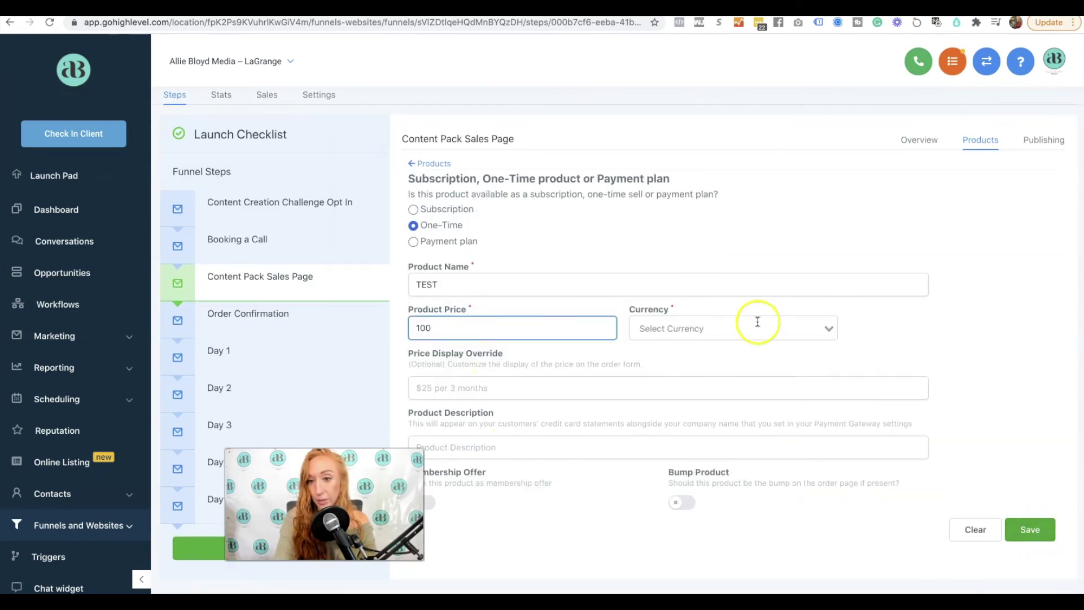
pyautogui.click(755, 333)
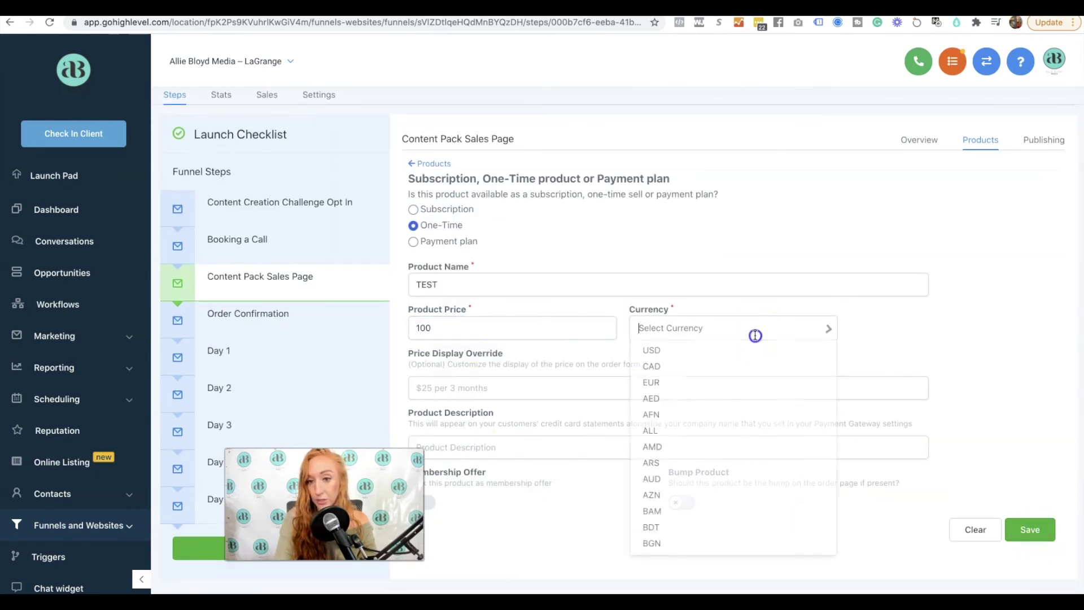
pyautogui.click(651, 351)
pyautogui.click(1023, 530)
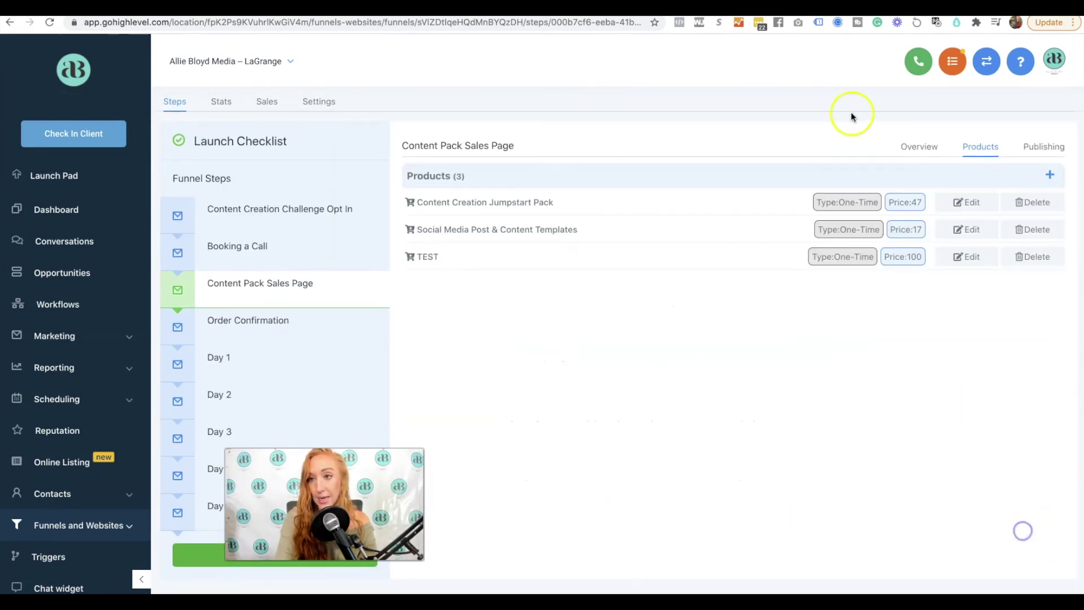
pyautogui.click(893, 148)
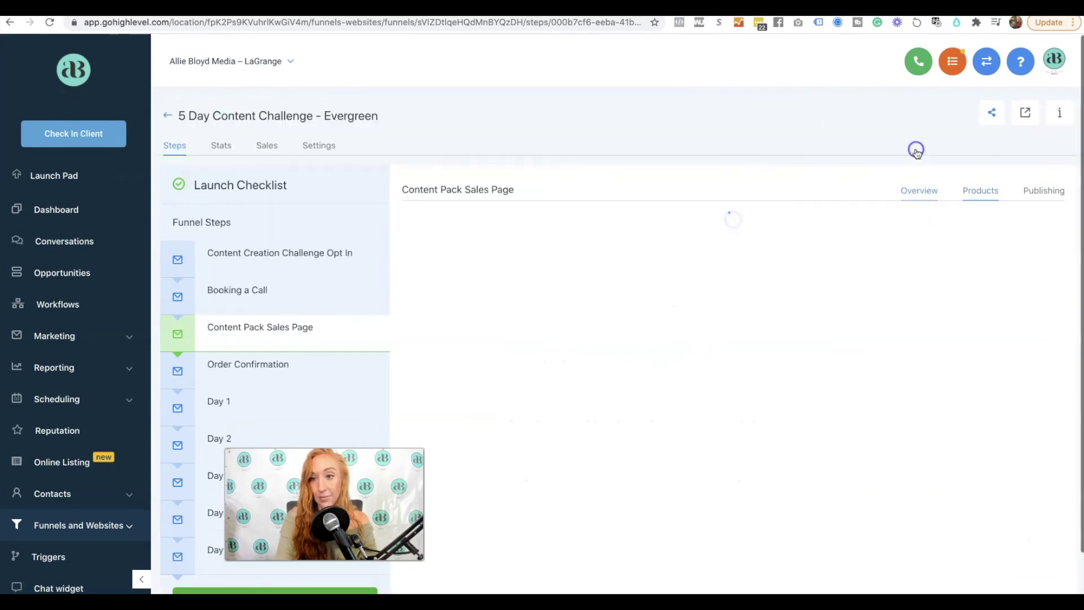
# - In the sales page preview, switch the order form between the $47 Jumpstart Pack and the $100 TEST, ending on TEST
pyautogui.click(484, 351)
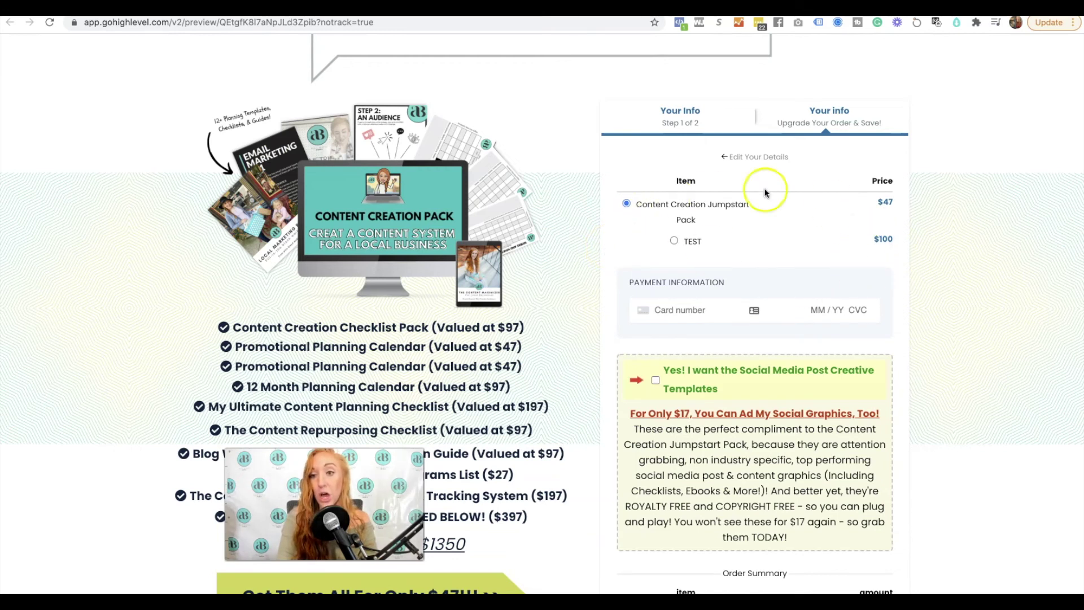
pyautogui.click(674, 241)
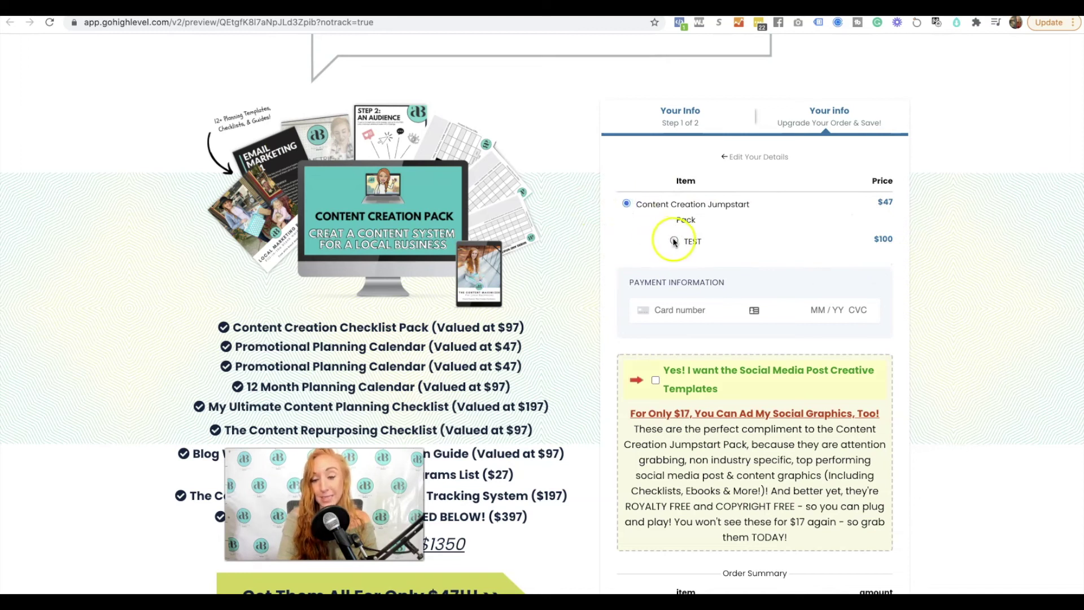
pyautogui.click(627, 203)
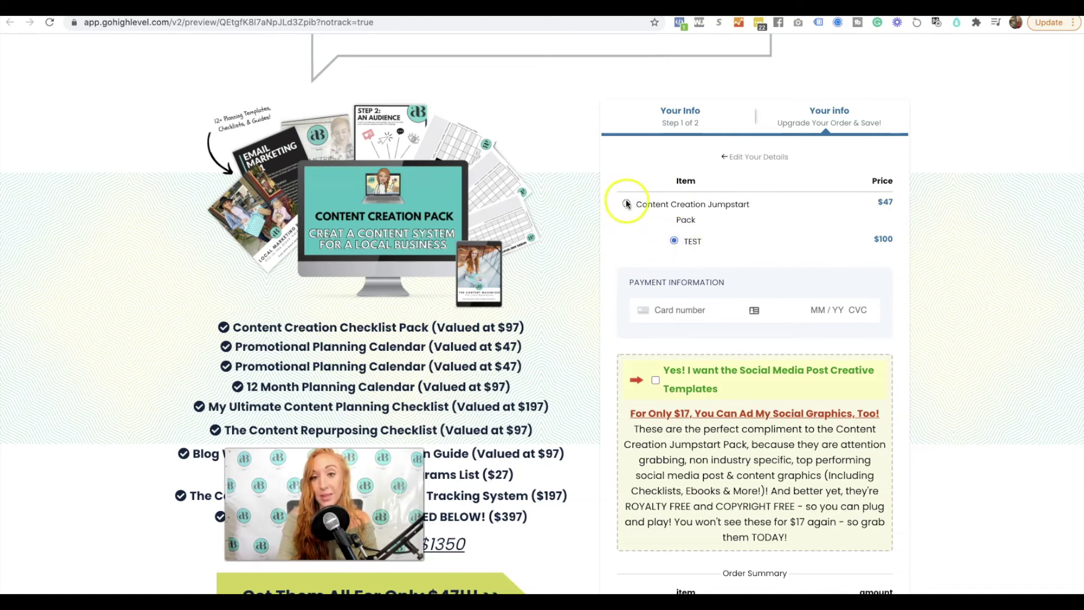
pyautogui.click(674, 241)
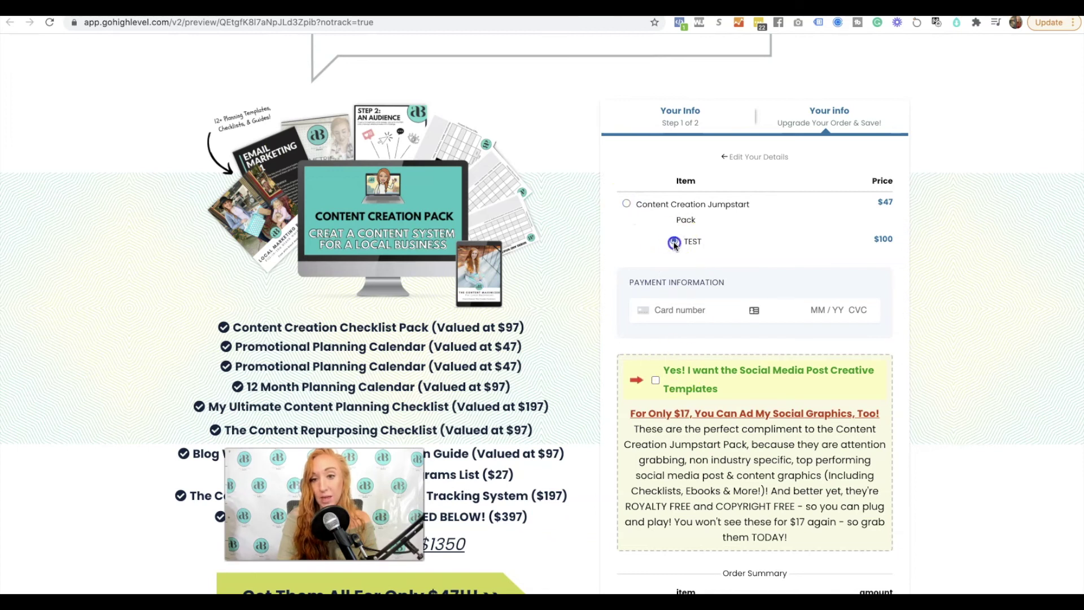
pyautogui.scroll(-5, 737, 362)
pyautogui.click(737, 367)
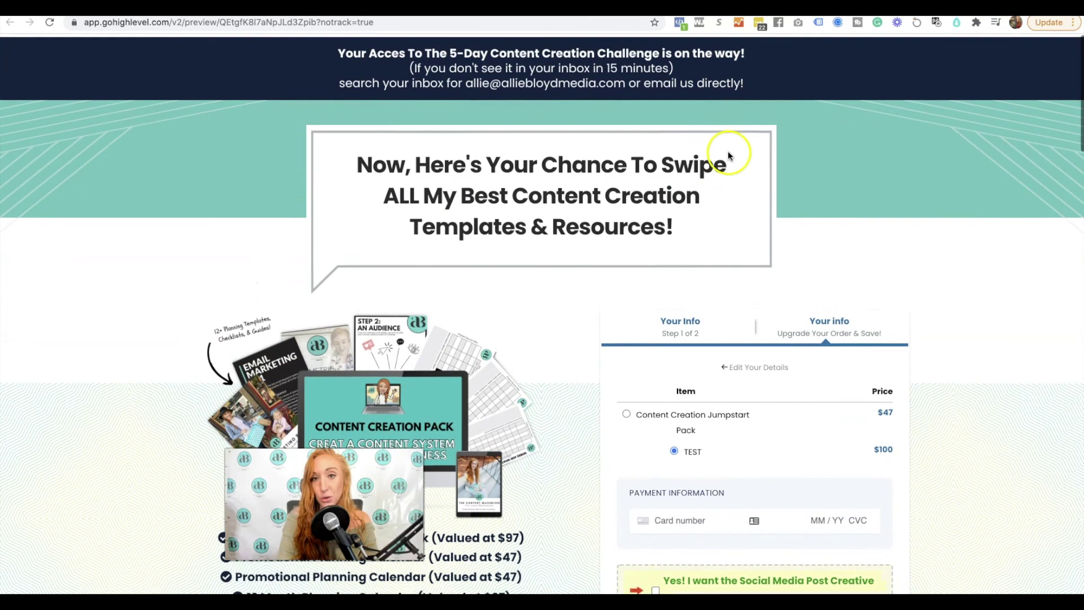